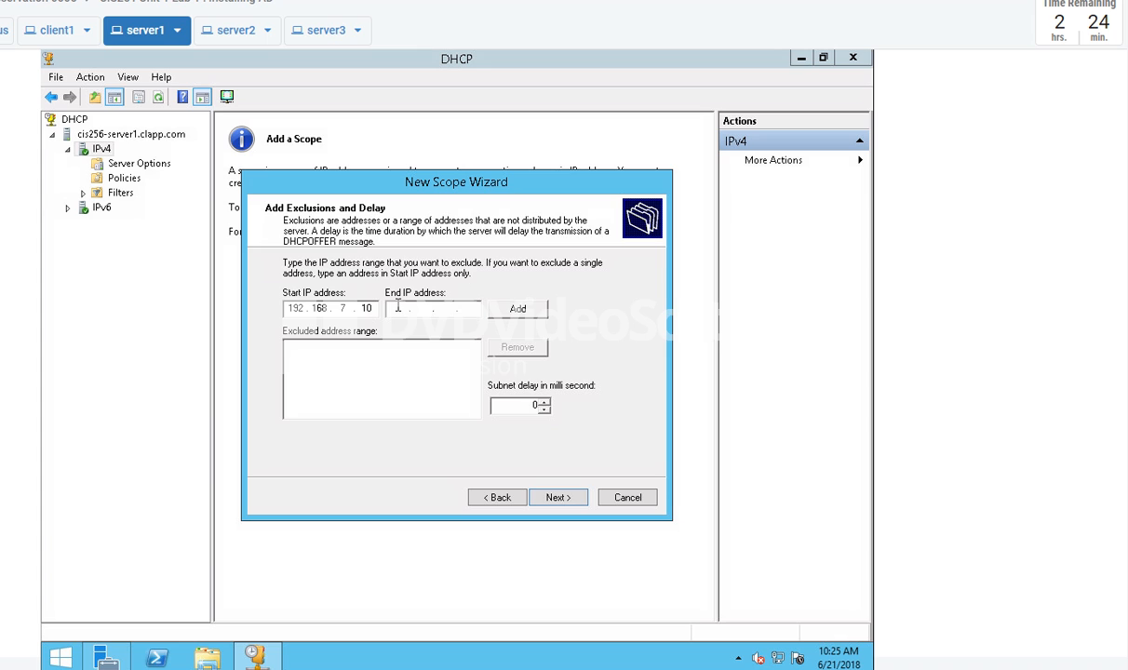
Exclude the addresses 192.168.7.10 to 192.168.7.20 from the new scope and accept the default lease duration.
type("68 . 7 . 20")
left_click(518, 308)
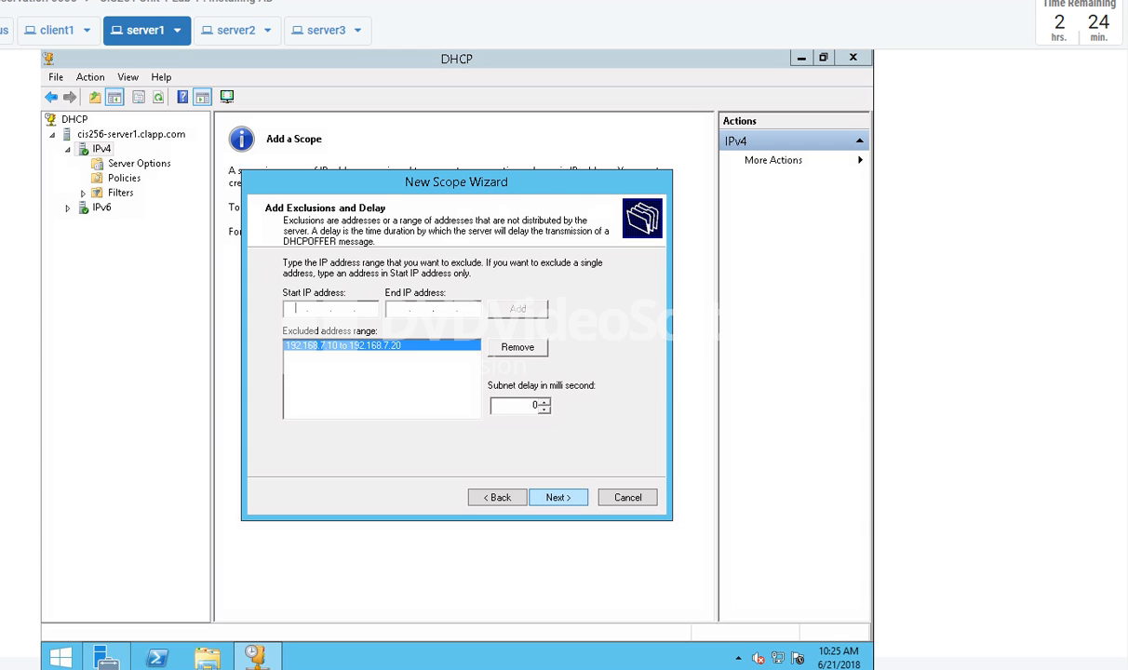
left_click(558, 497)
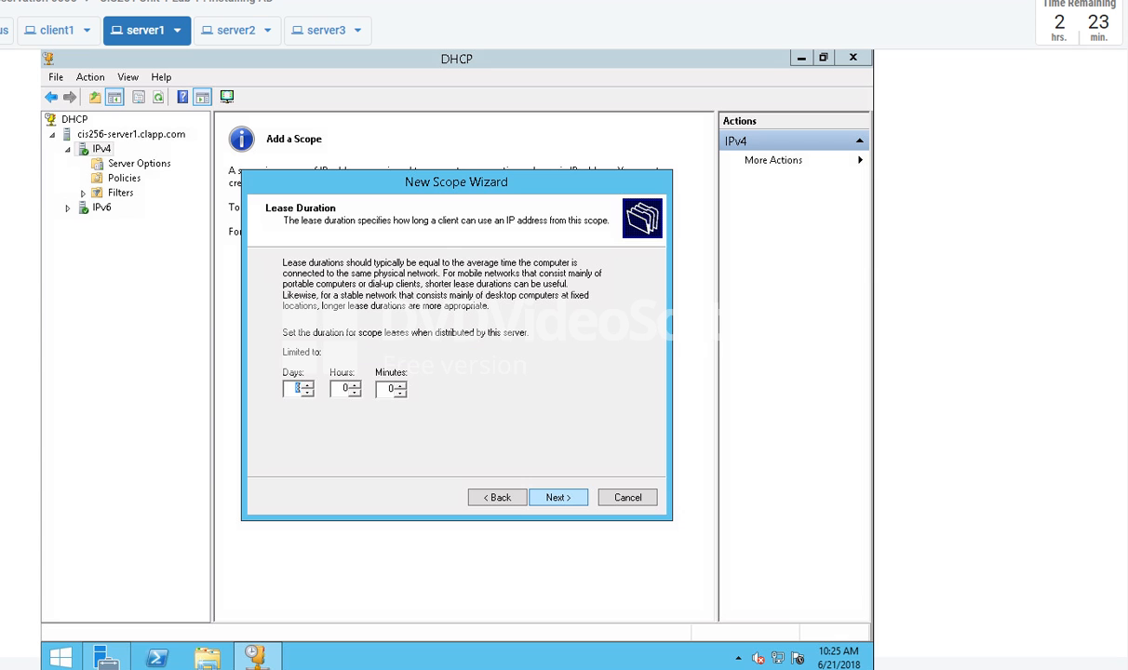
left_click(559, 497)
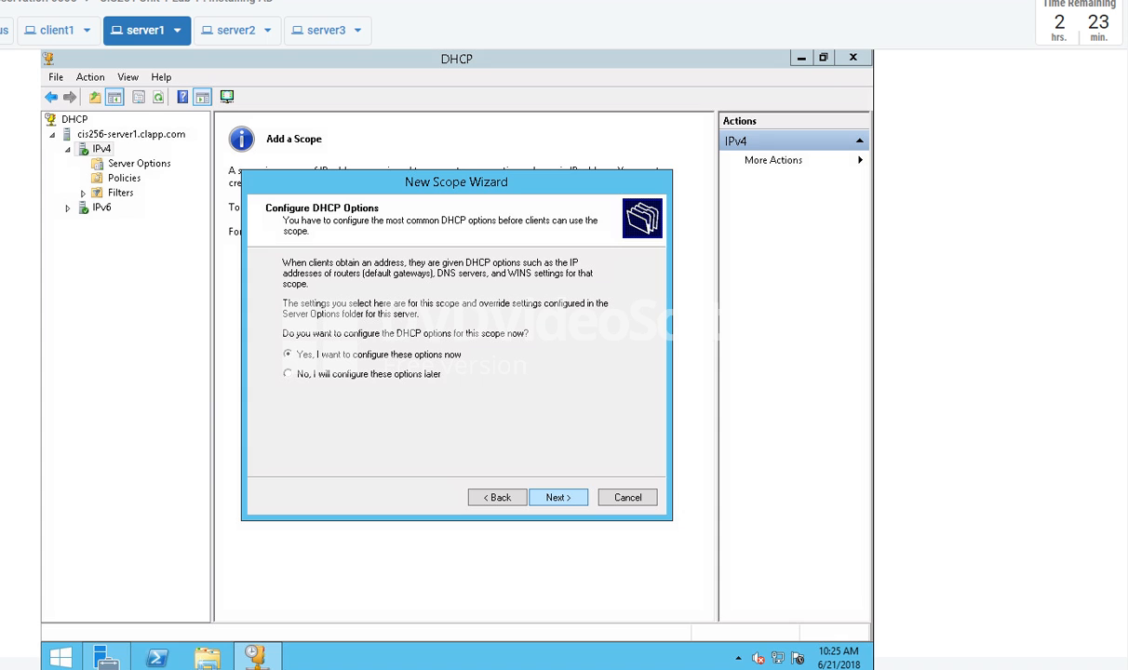
Choose to configure the DHCP options now and add 192.168.7.2 as the scope's default gateway.
key("Return")
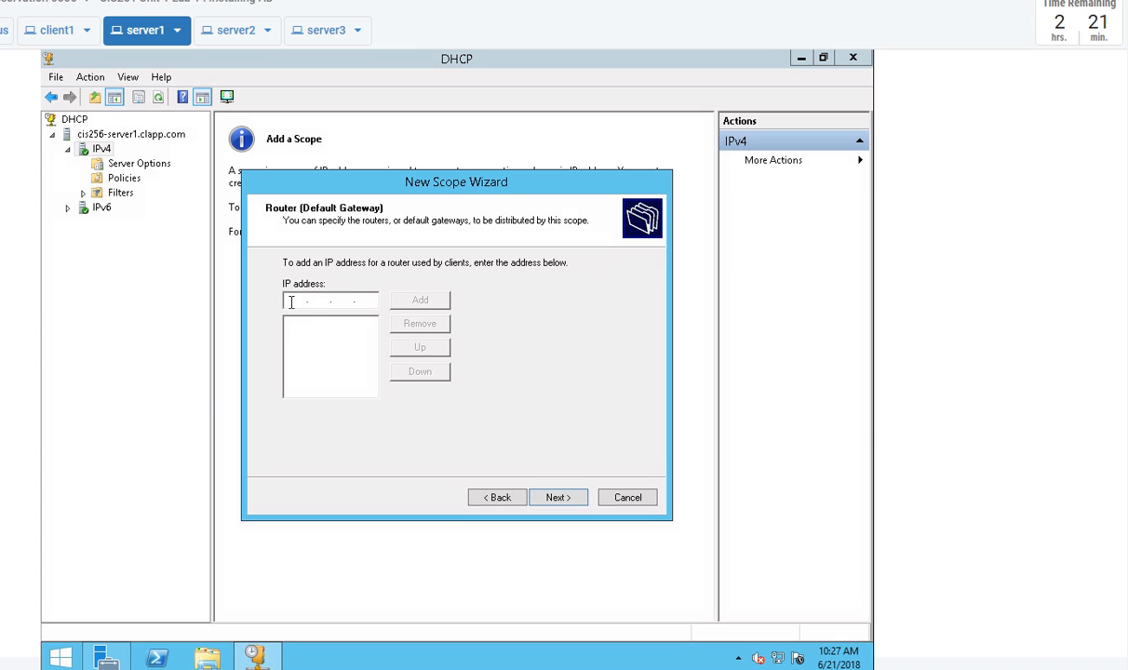
type("192 . 168 . 7 . 2")
key("Return")
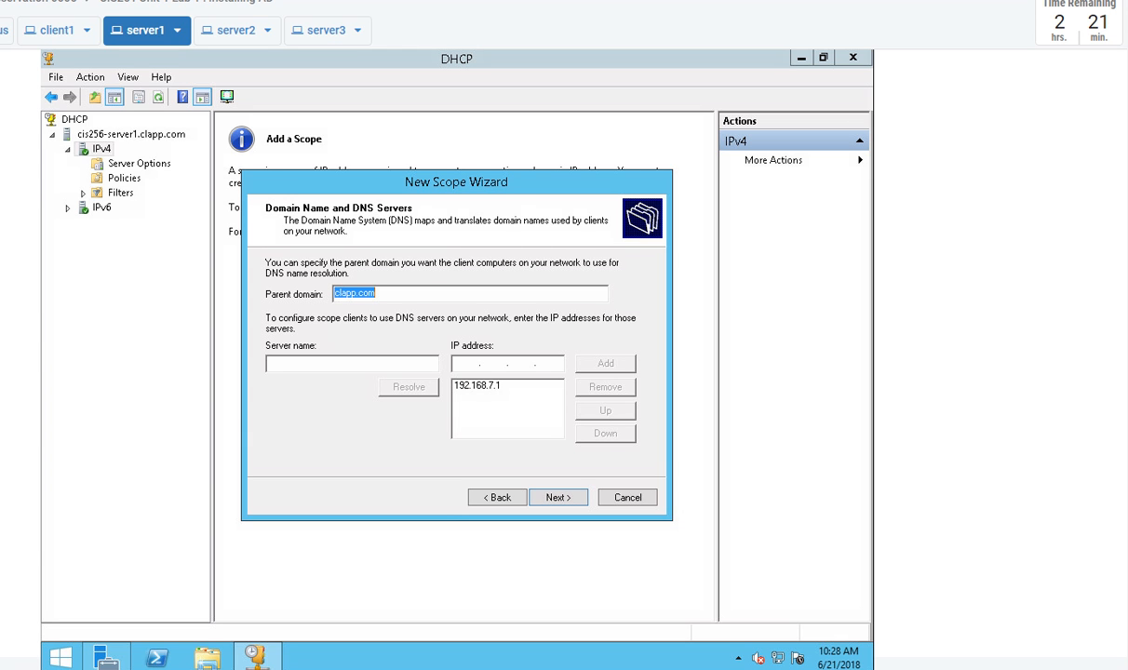
key("alt+b")
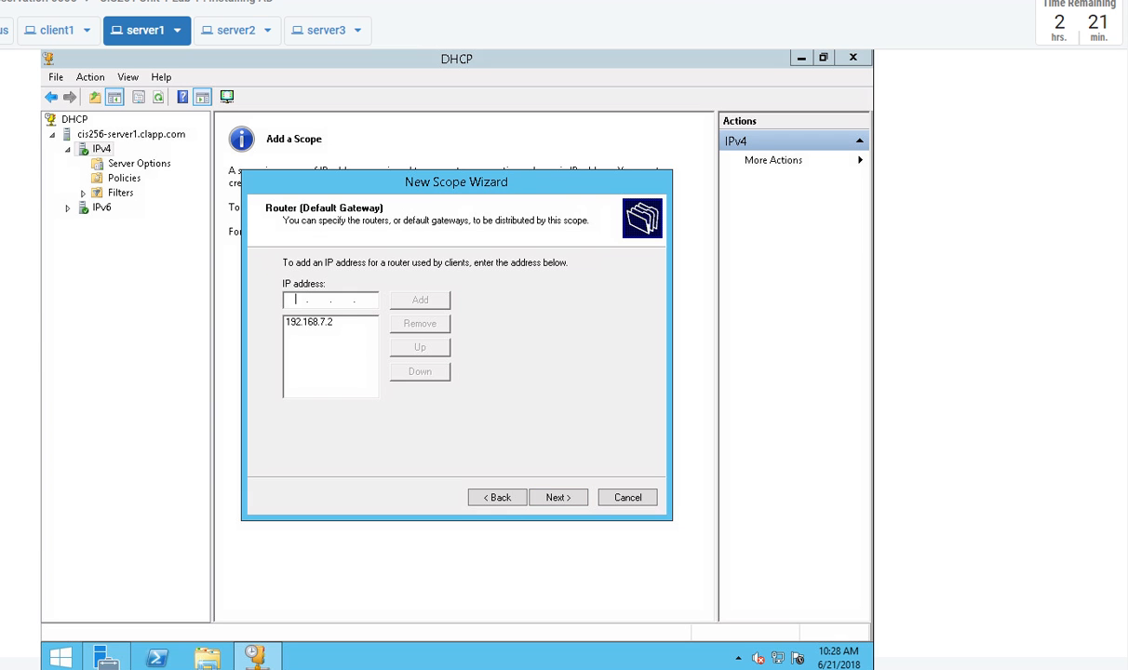
key("alt+n")
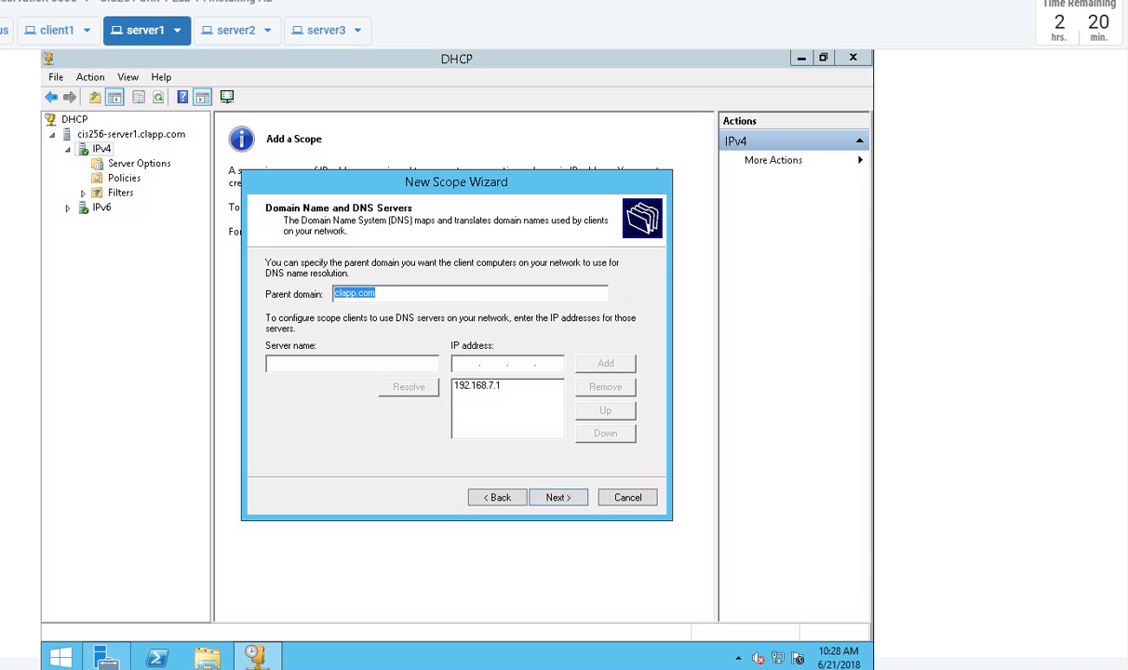
Accept the preset domain, DNS and WINS settings and complete the New Scope Wizard with the scope activated now.
left_click_drag(390, 292, 333, 292)
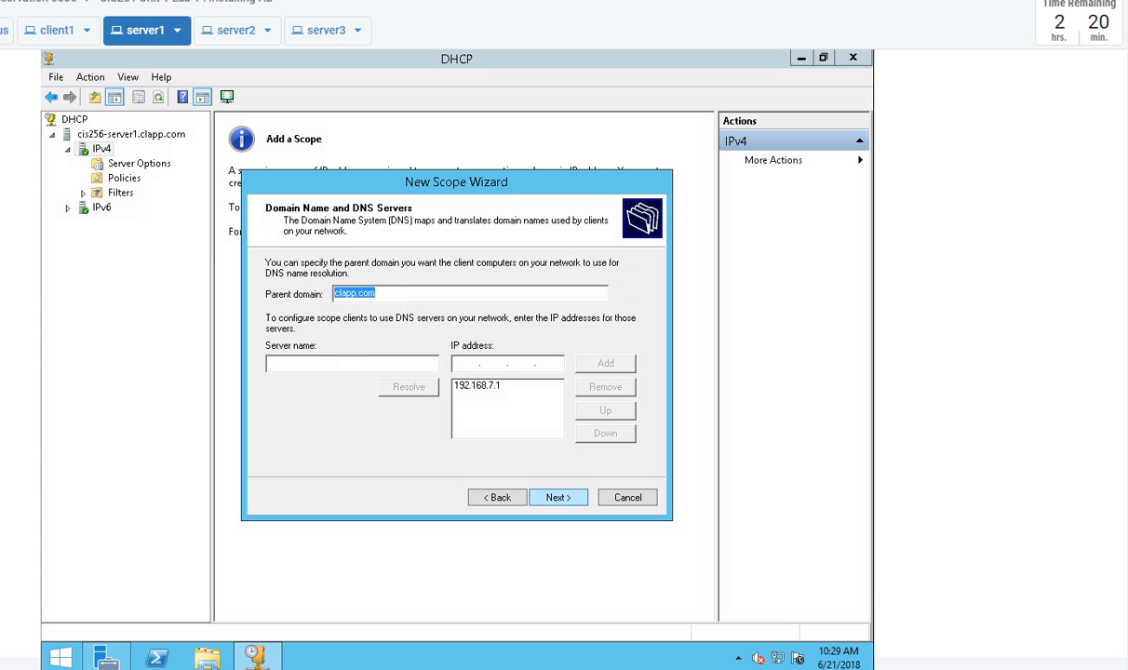
key("Return")
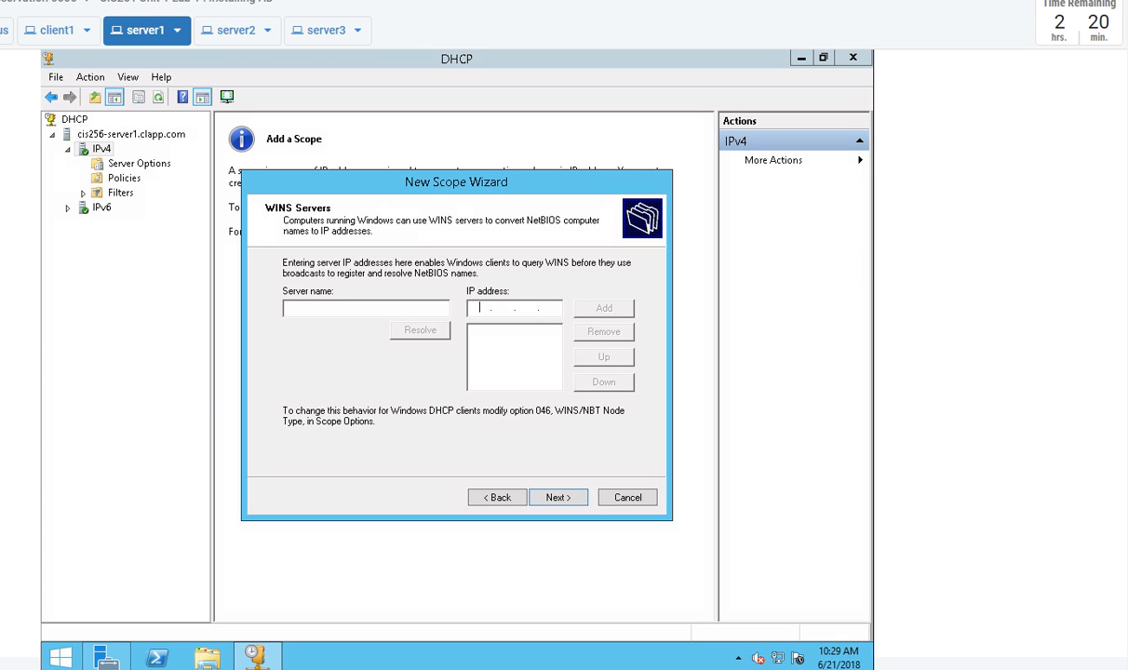
left_click(559, 498)
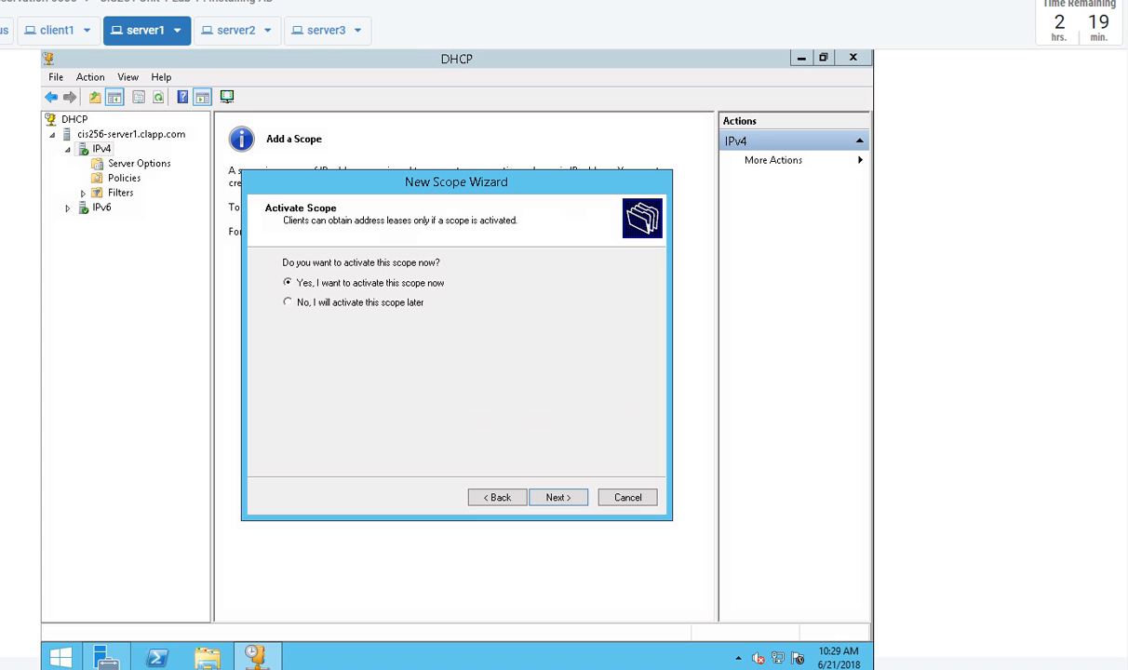
left_click(558, 498)
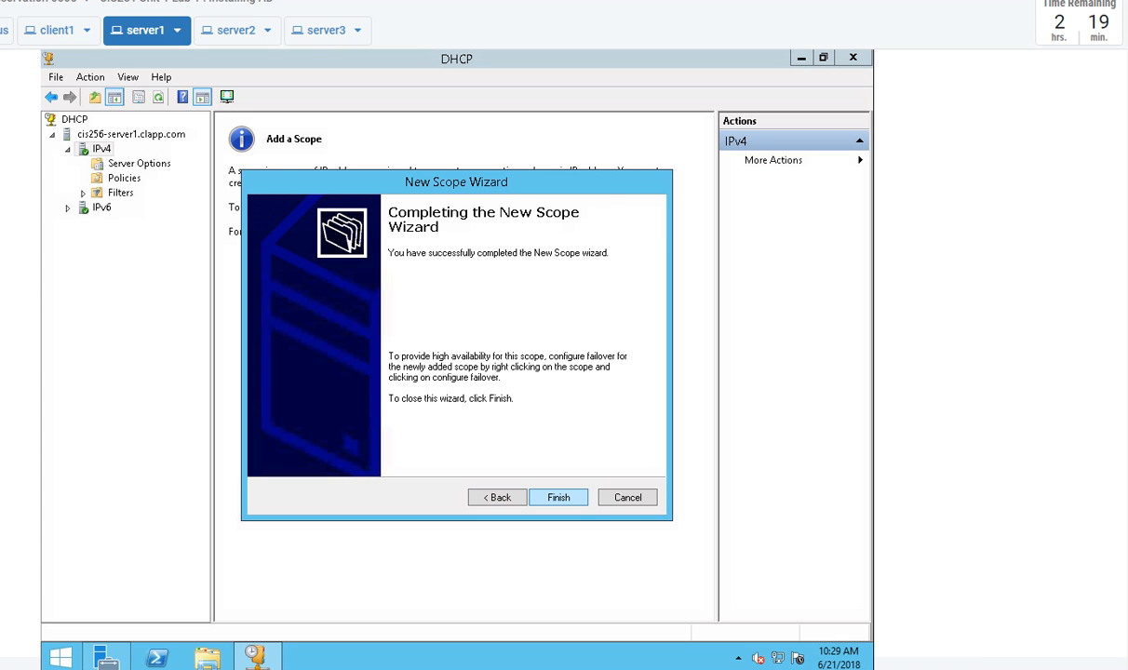
left_click(559, 498)
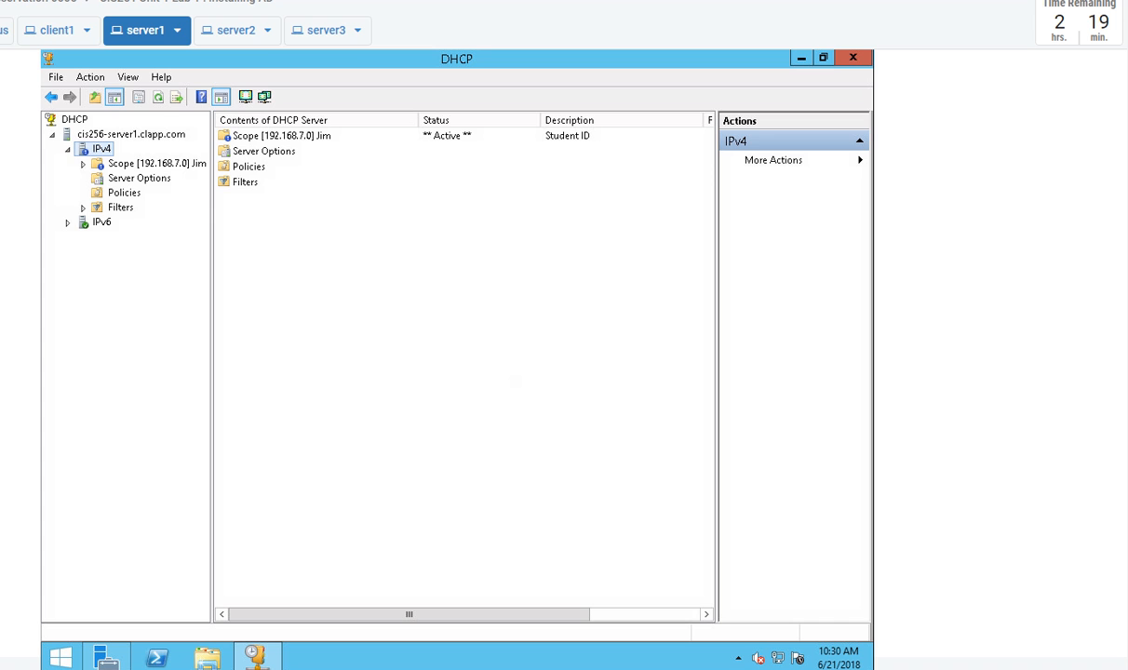
Switch to the client1 machine and open its network adapter connections.
left_click(57, 31)
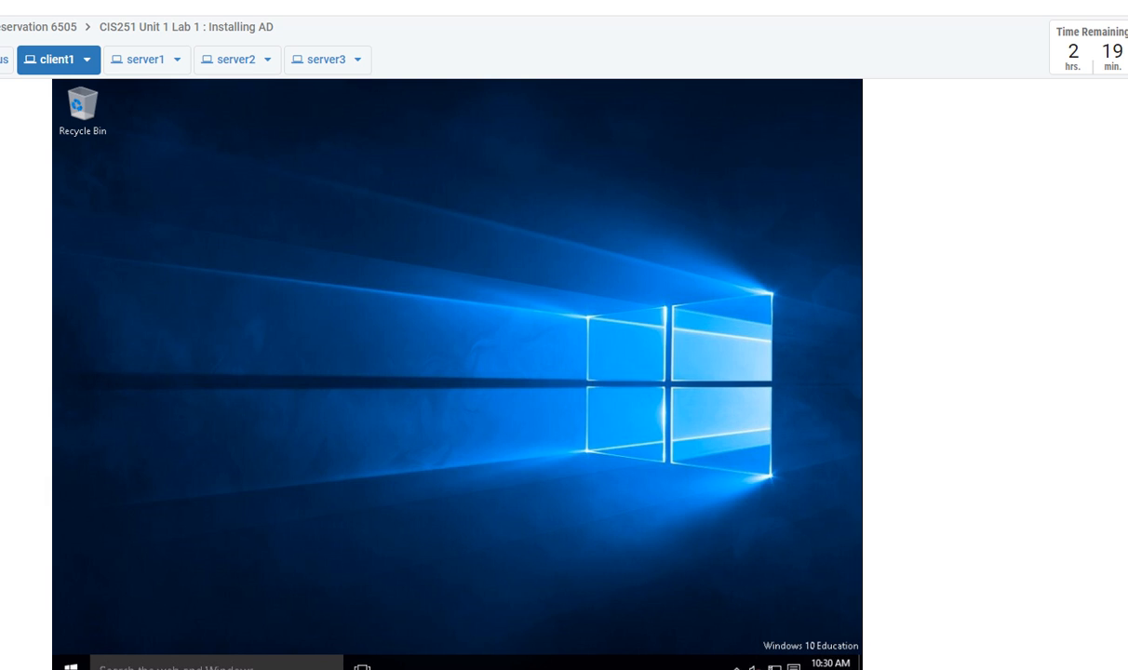
right_click(775, 667)
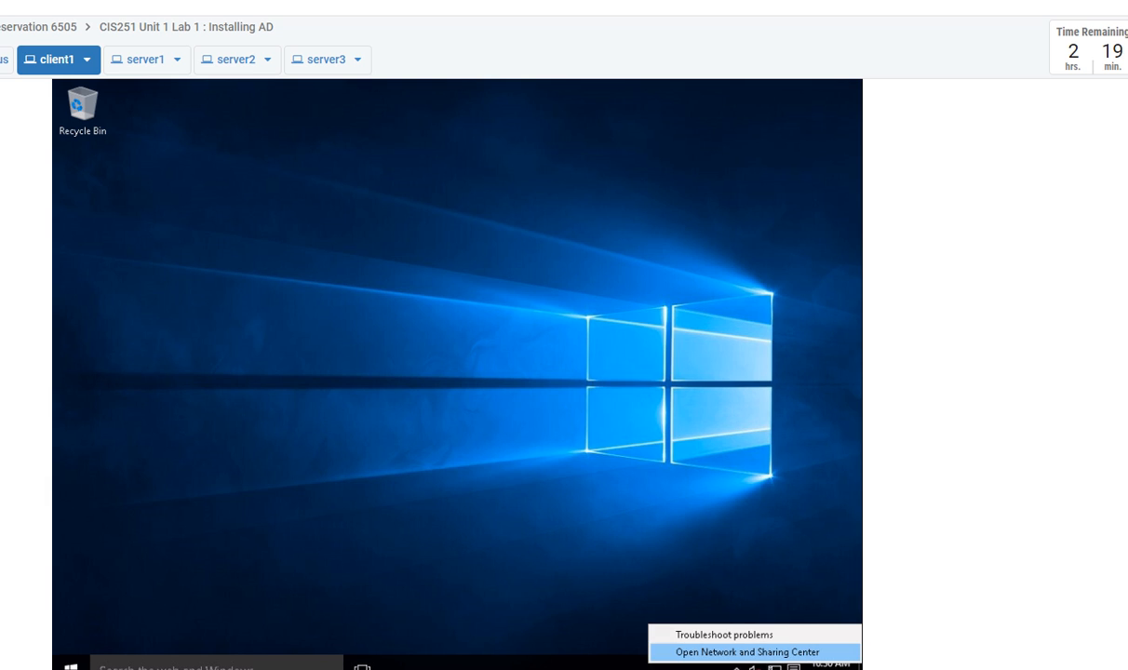
left_click(748, 652)
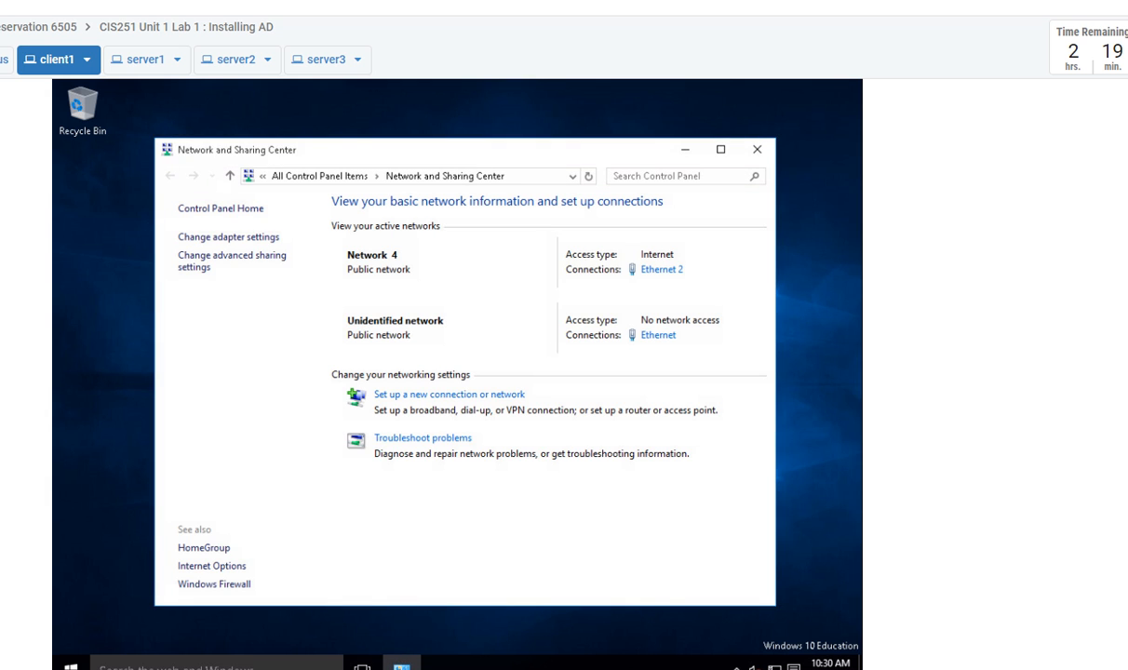
left_click(228, 237)
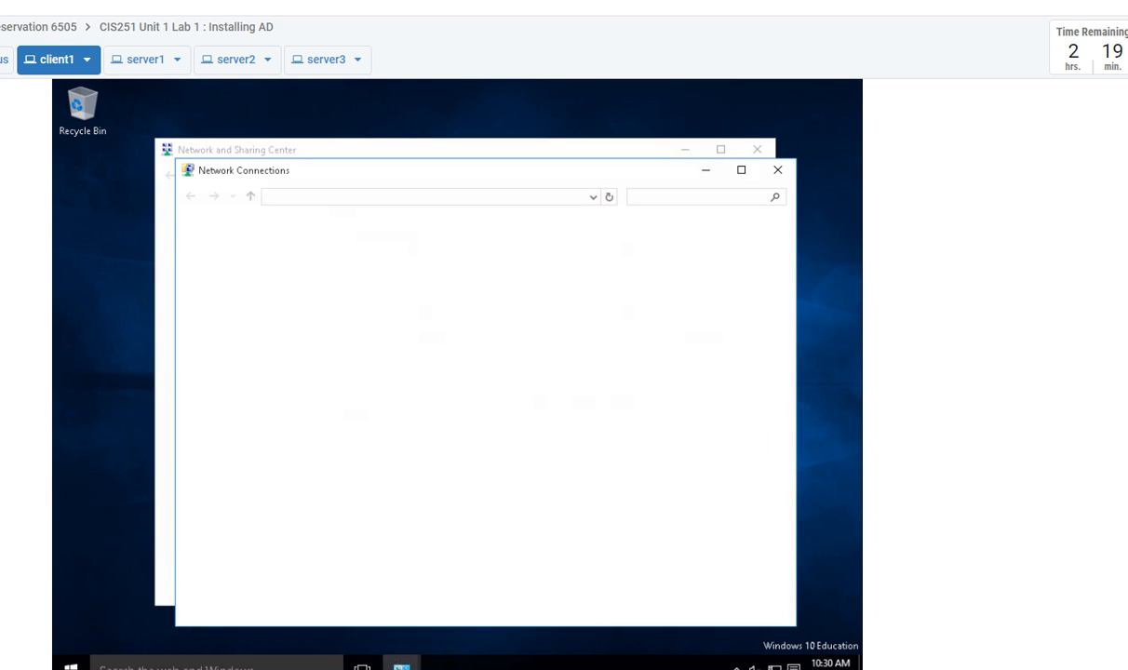
View the IP configuration details of the Ethernet adapter and close its status.
left_click(285, 262)
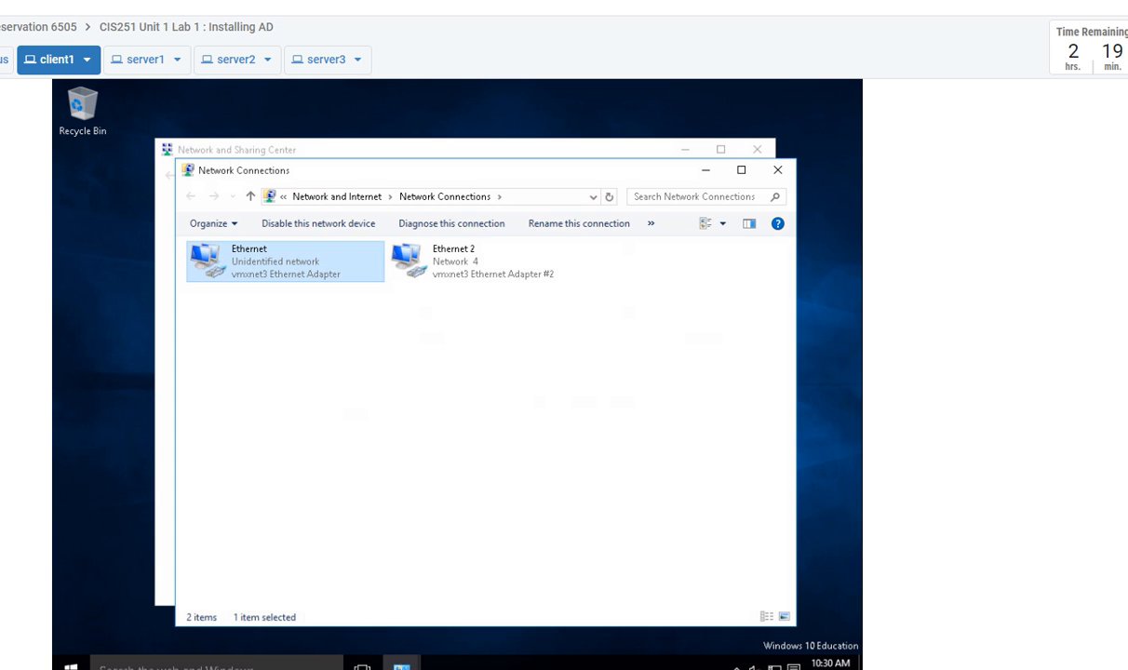
double_click(285, 262)
left_click(372, 365)
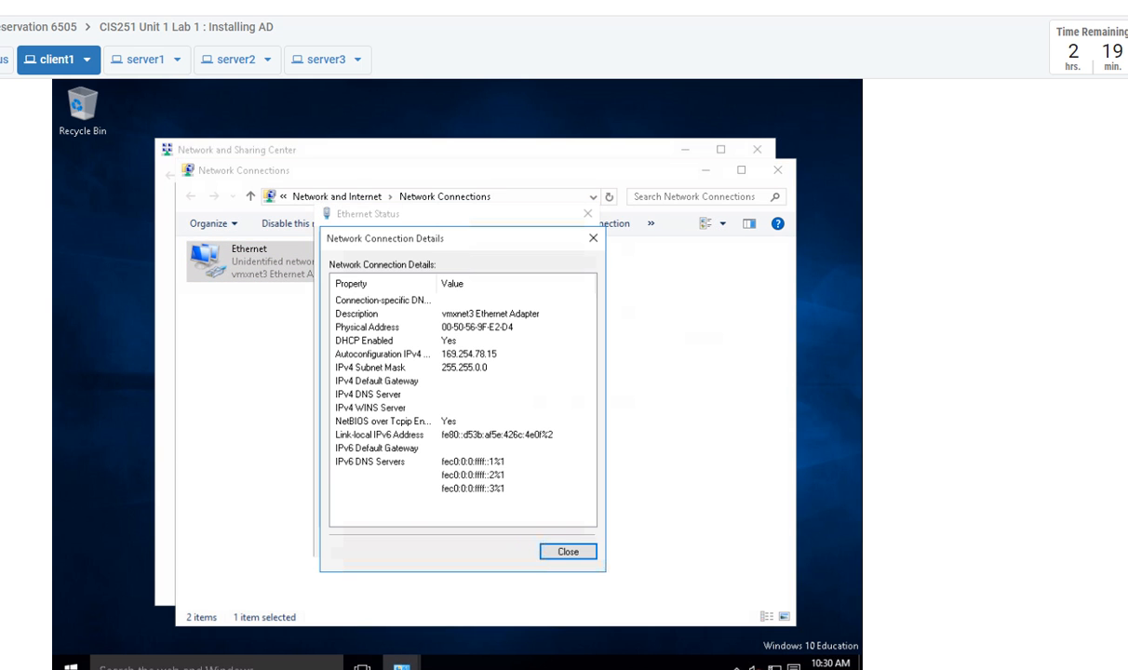
left_click(566, 549)
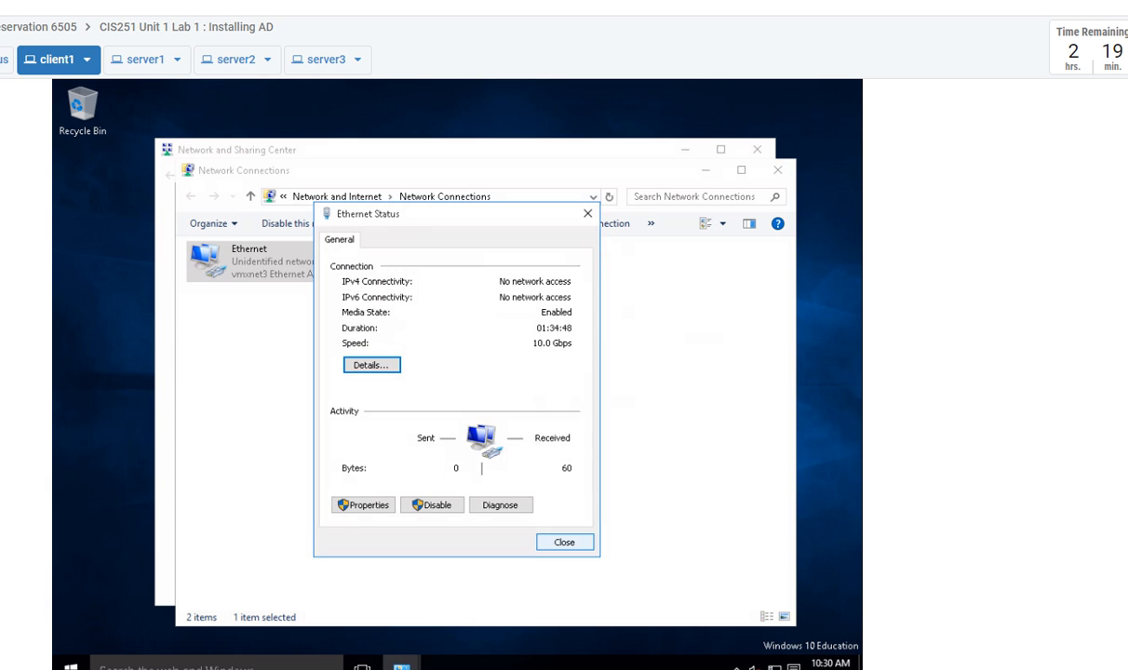
left_click(564, 542)
View the IP configuration details of the Ethernet 2 adapter and close its status.
right_click(436, 258)
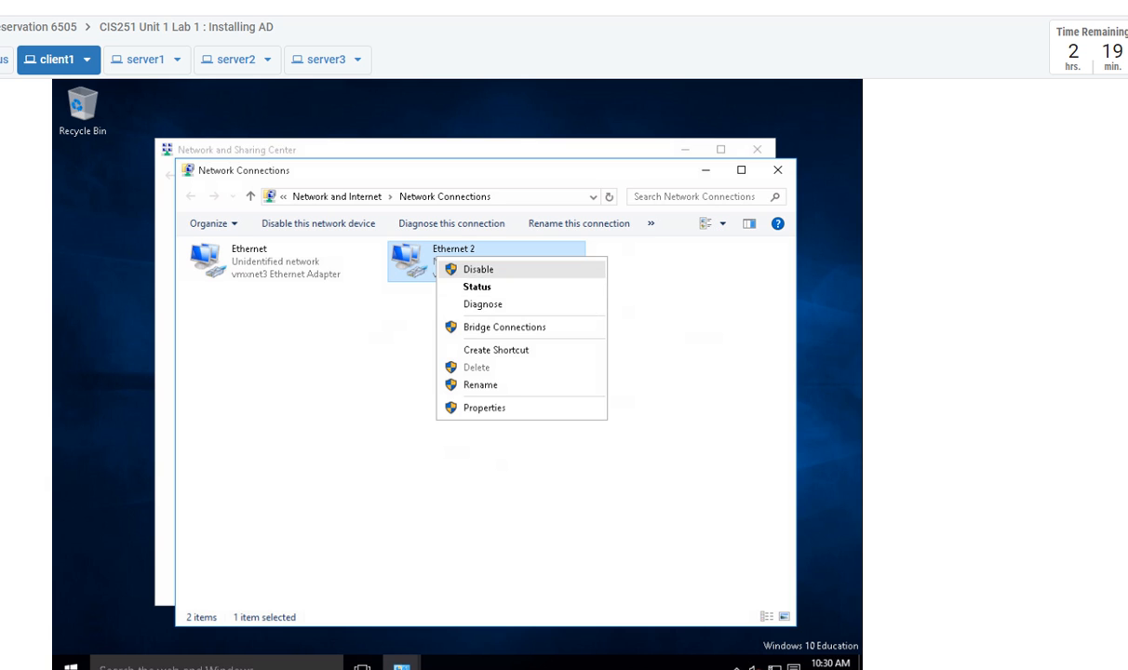
left_click(476, 287)
left_click(352, 346)
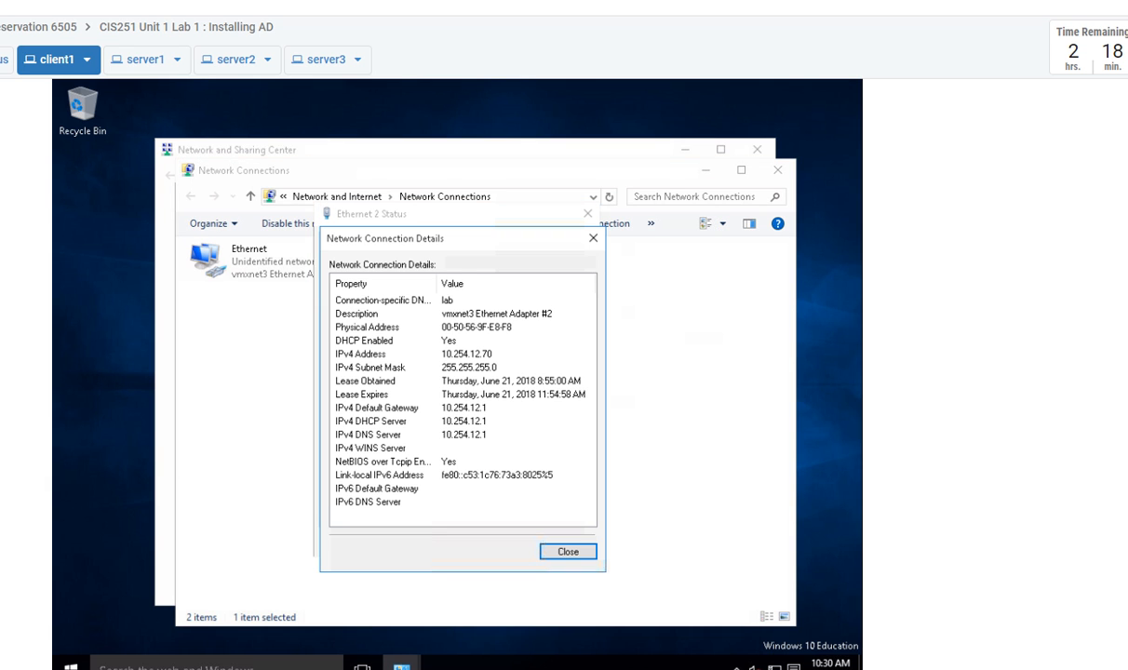
left_click(567, 549)
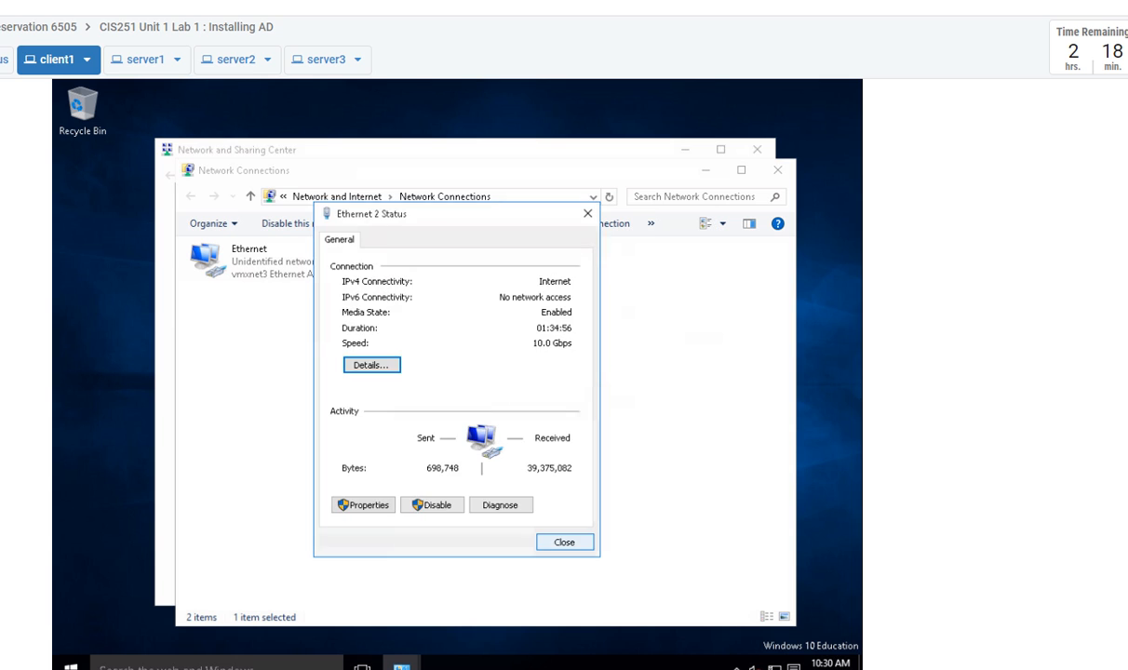
left_click(564, 542)
Disable both network adapters, Ethernet 2 first and Ethernet second.
right_click(451, 257)
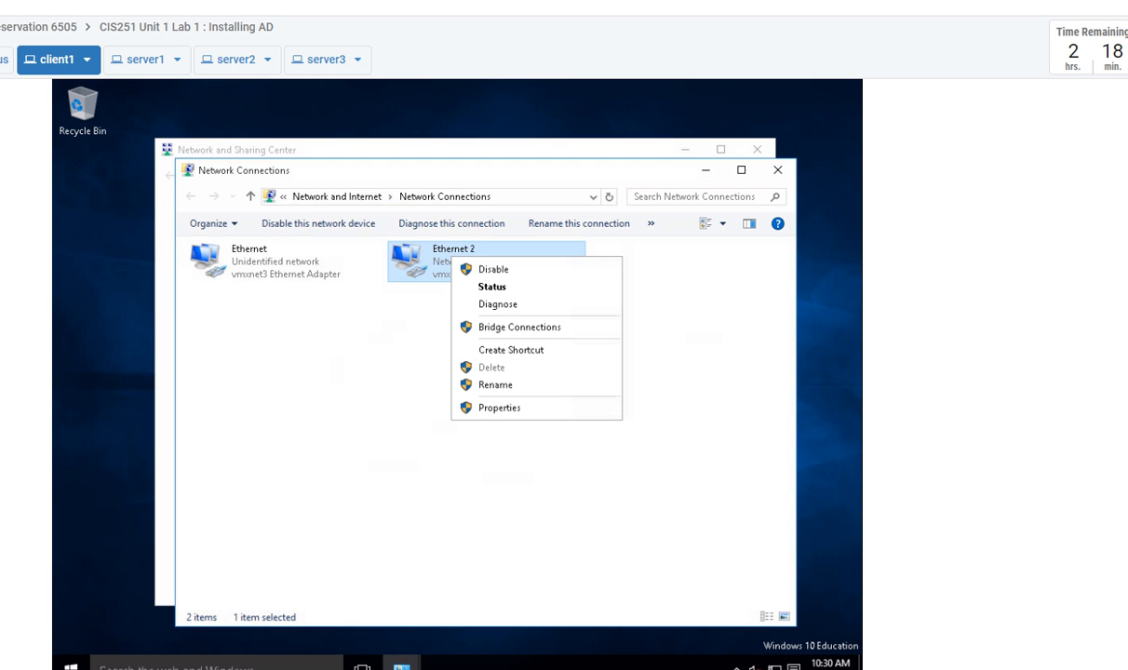
left_click(494, 269)
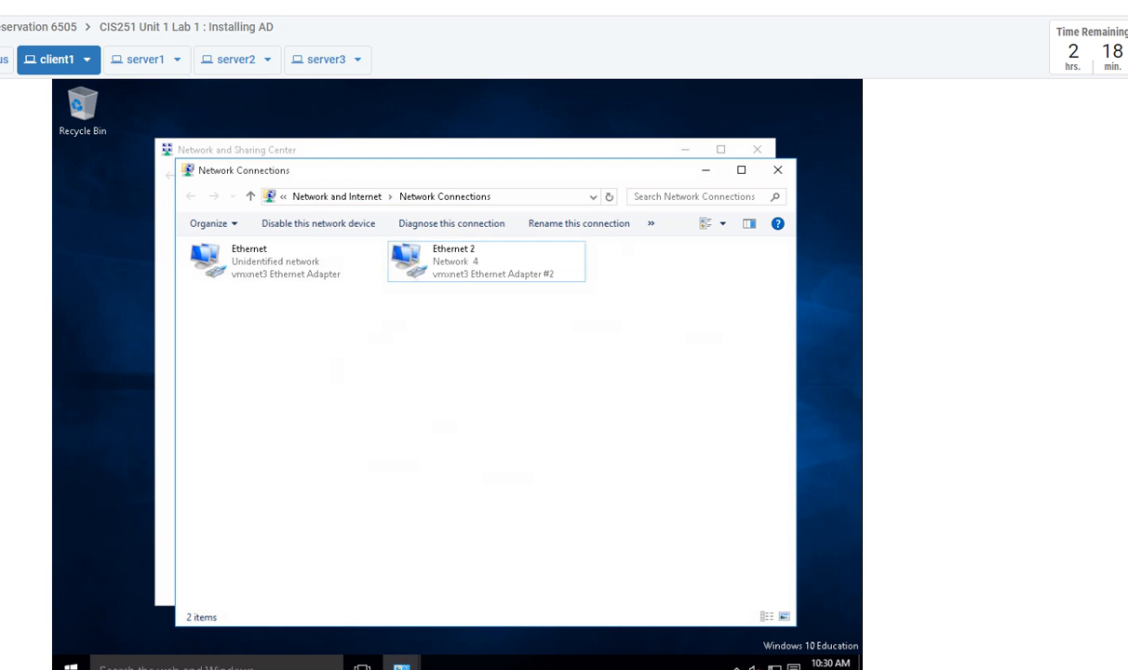
right_click(225, 259)
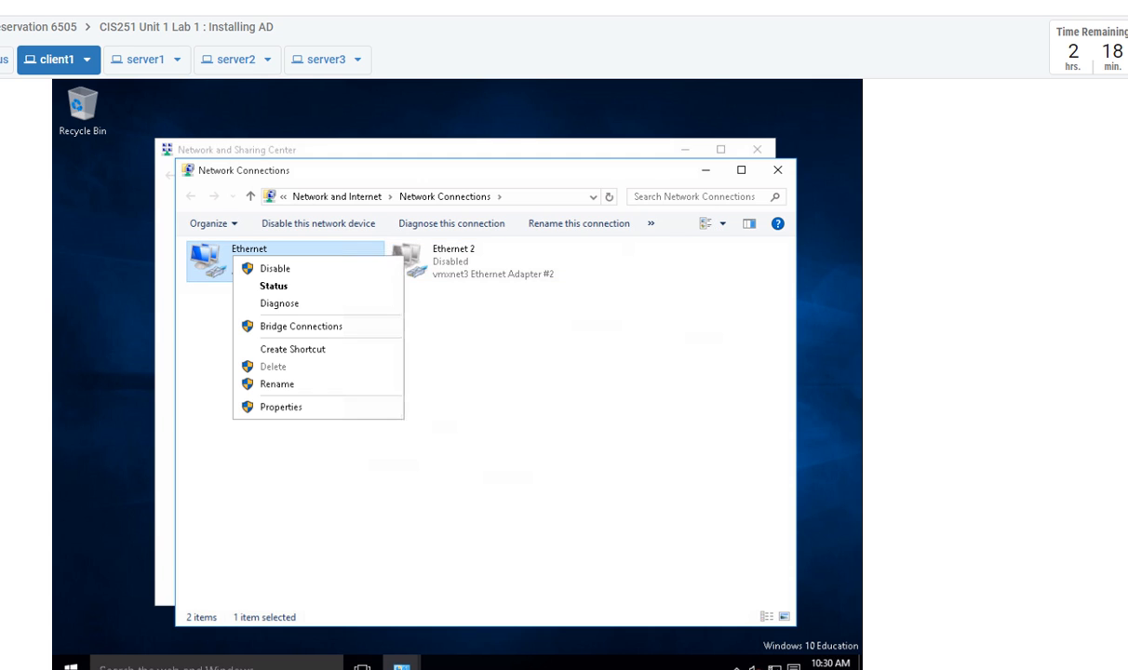
left_click(261, 268)
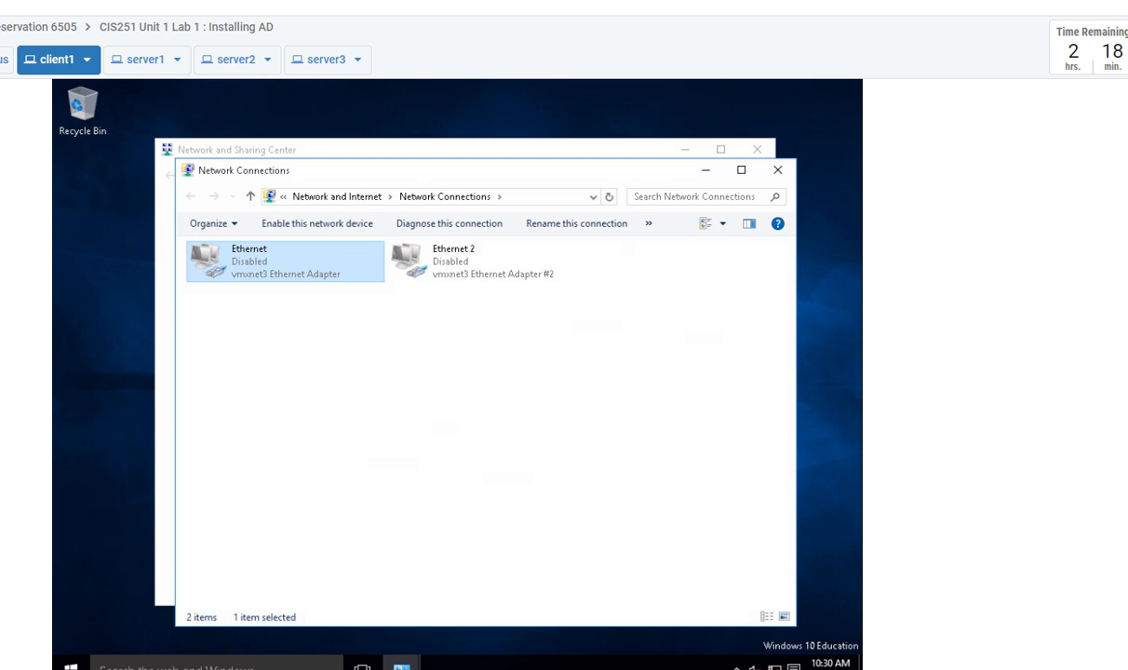
Enable the Ethernet adapter again and allow the PC to be discoverable on the network.
right_click(235, 256)
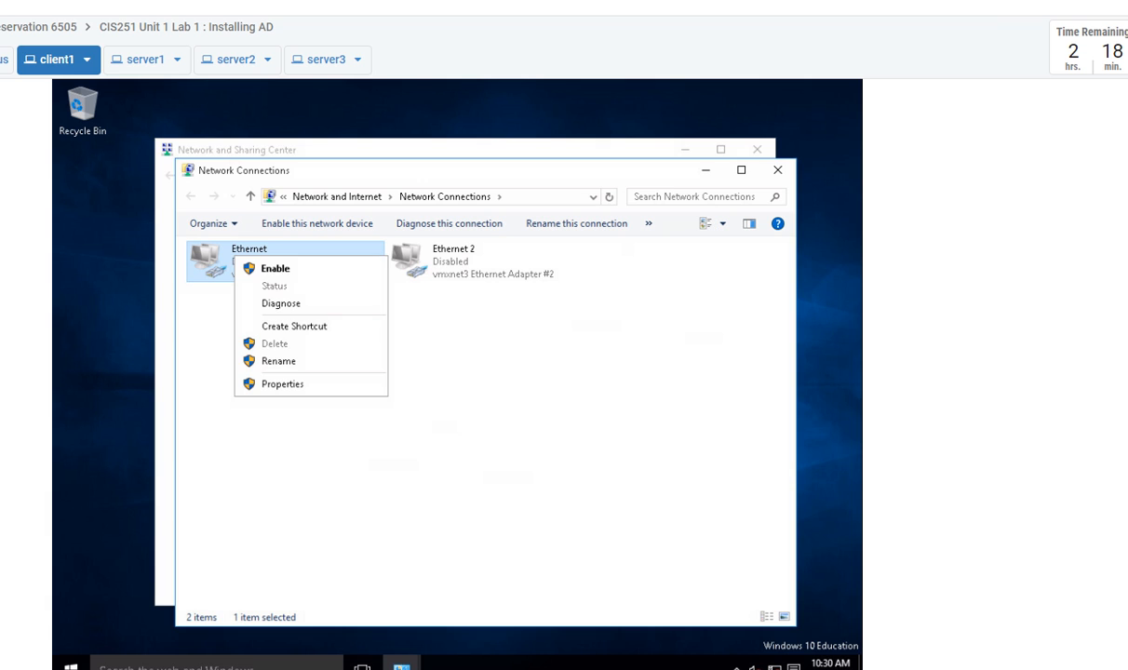
left_click(272, 268)
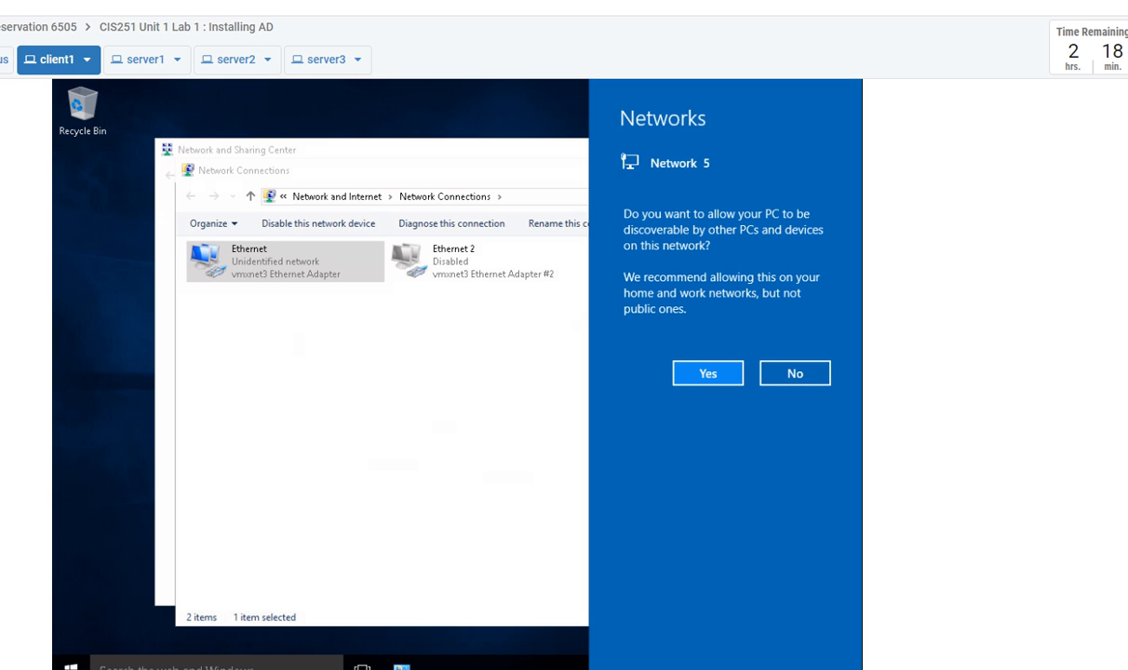
left_click(708, 373)
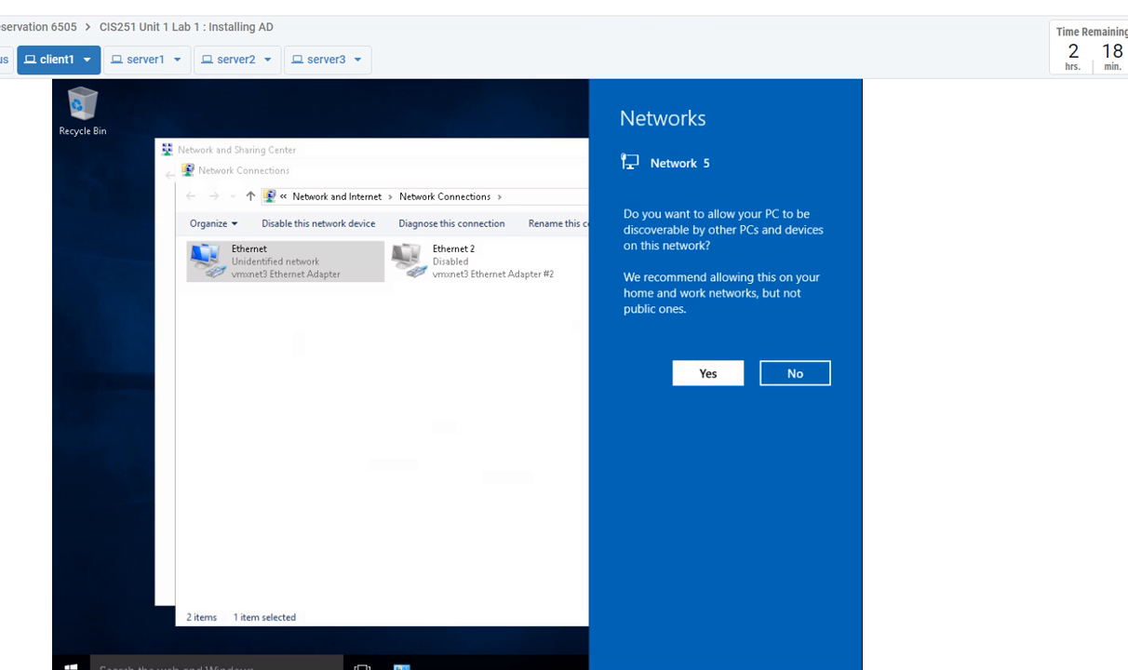
left_click(438, 372)
Check the Ethernet adapter's connection details for its DHCP-assigned address and lease information, and close its status.
double_click(279, 262)
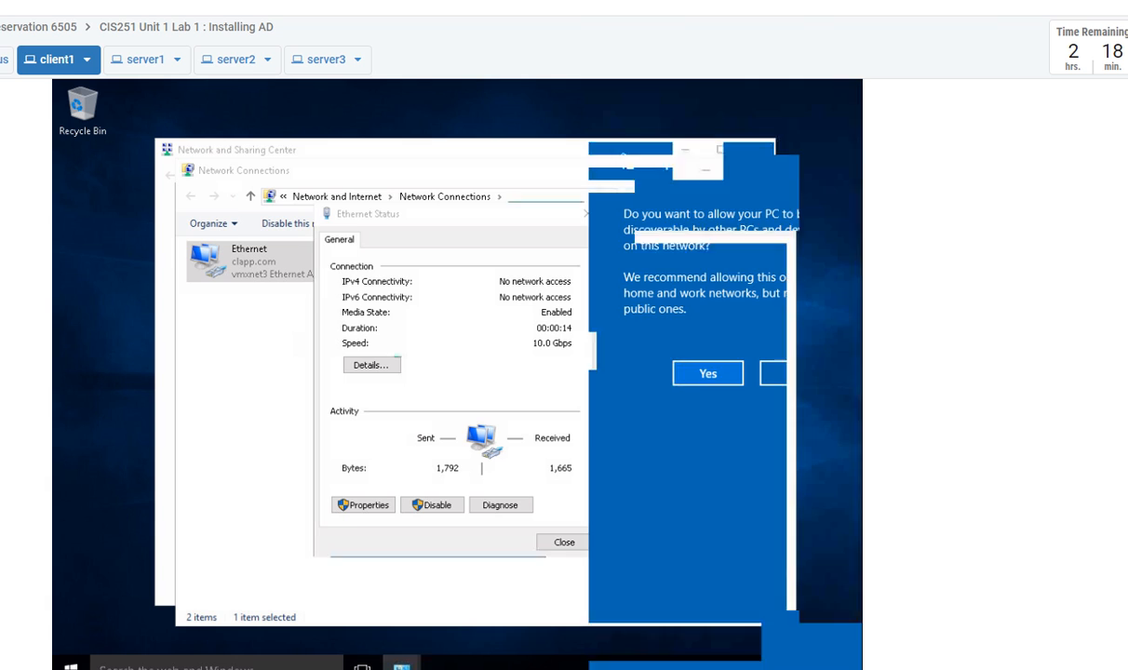
left_click(372, 365)
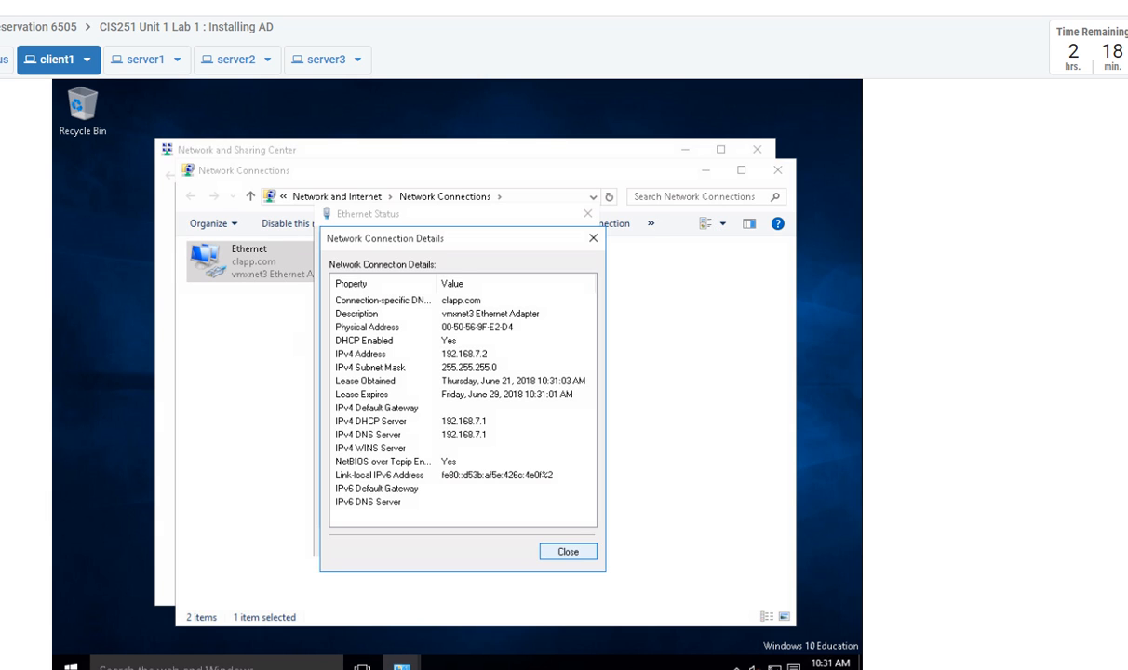
left_click(567, 552)
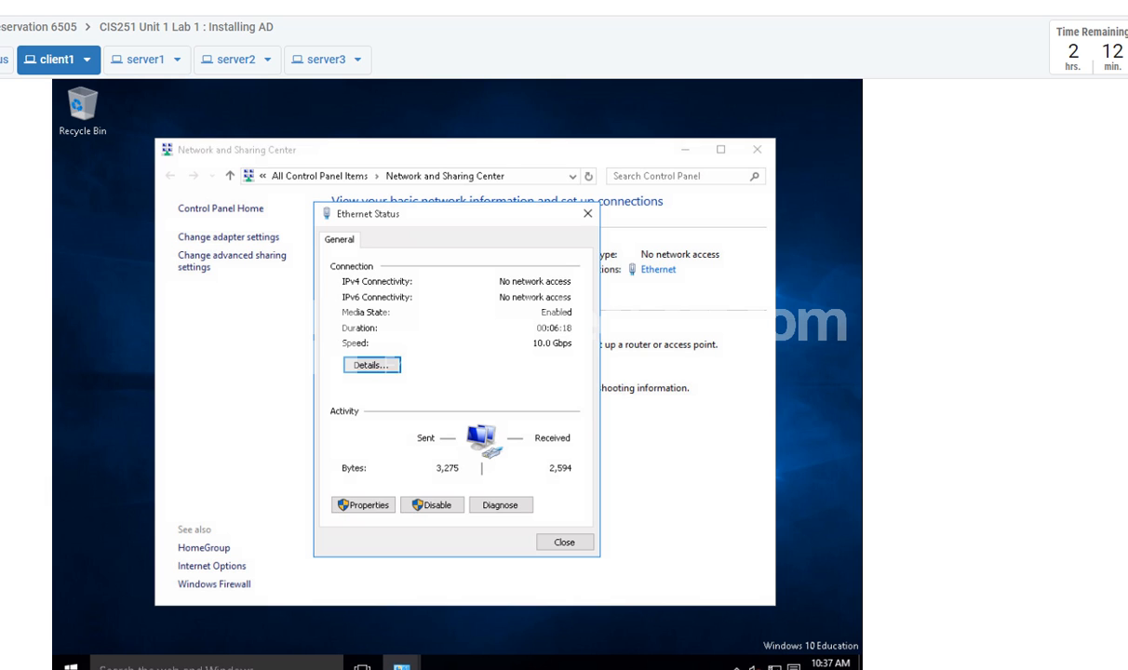
left_click(587, 213)
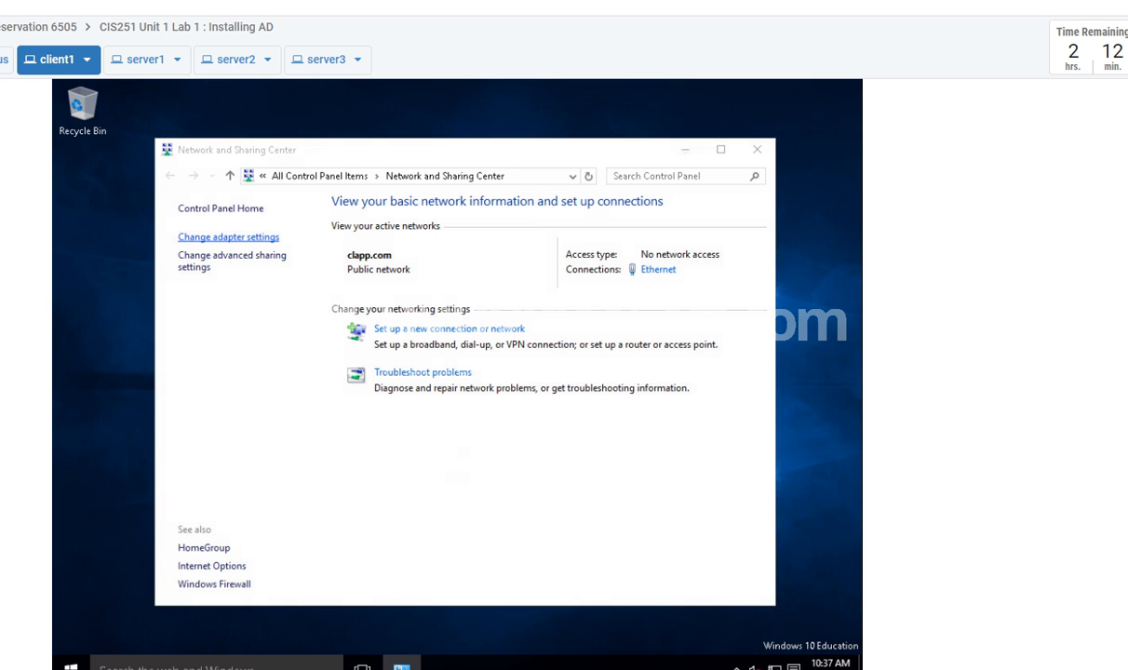
Review the Ethernet adapter's connection details, including its DHCP-assigned address and lease, and close the status and network windows.
left_click(228, 238)
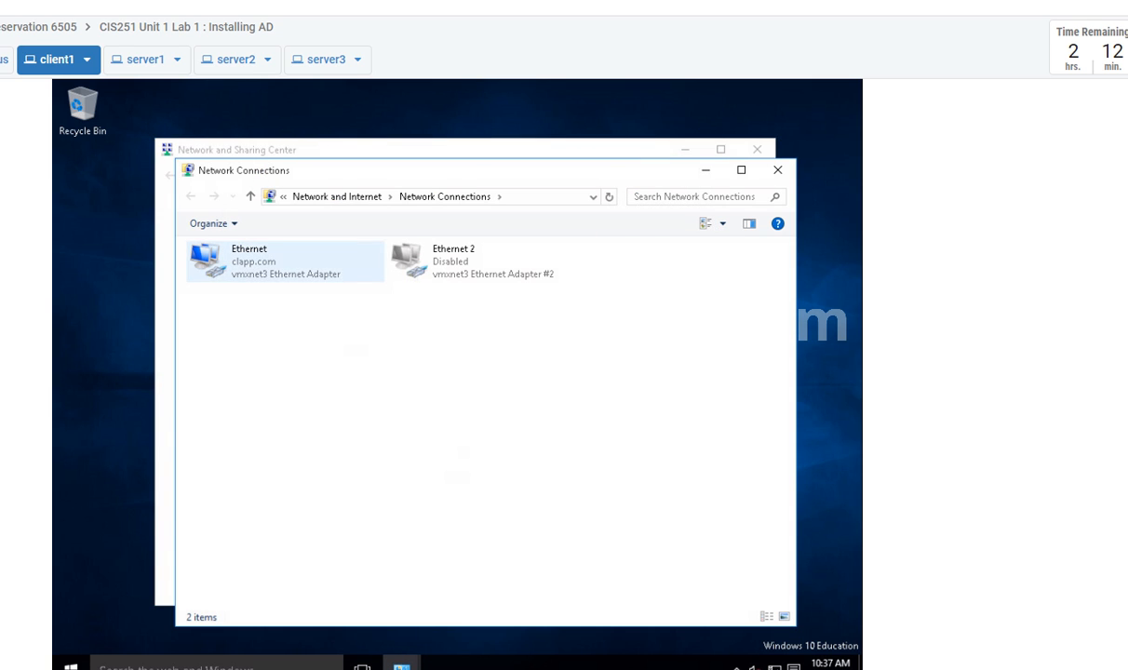
double_click(247, 261)
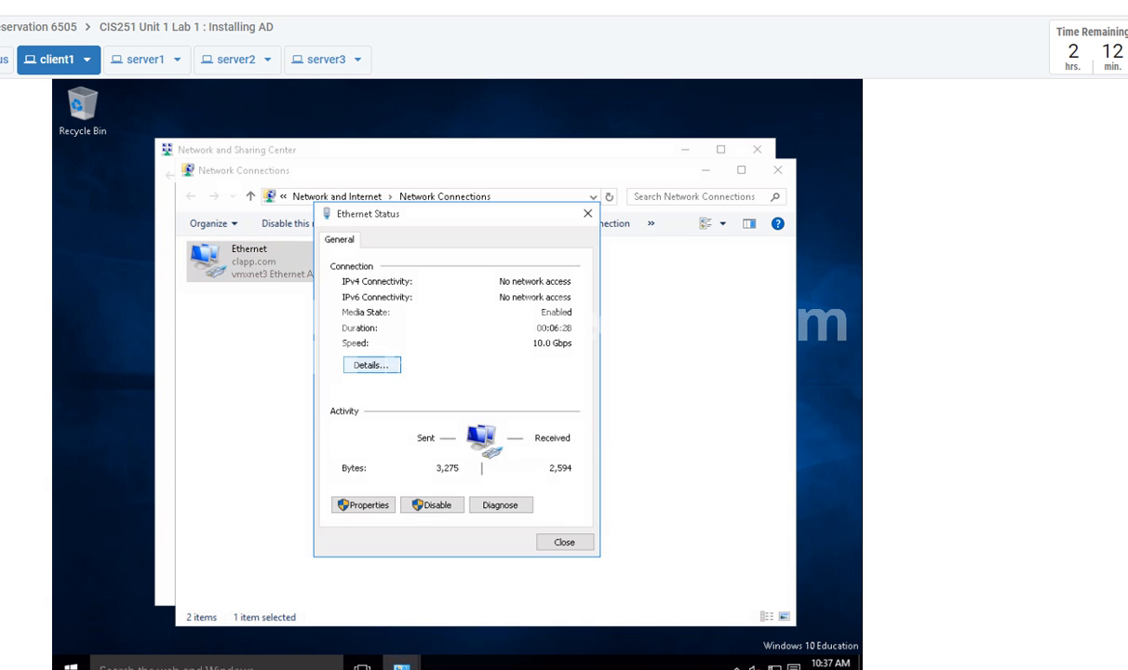
left_click(371, 365)
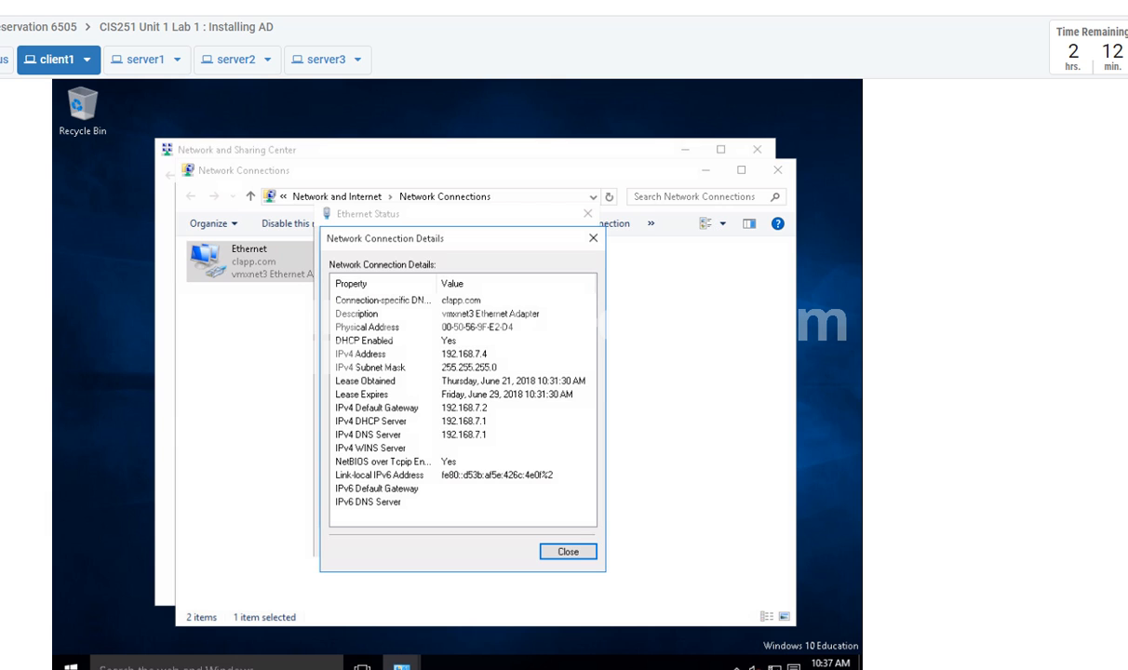
key("Return")
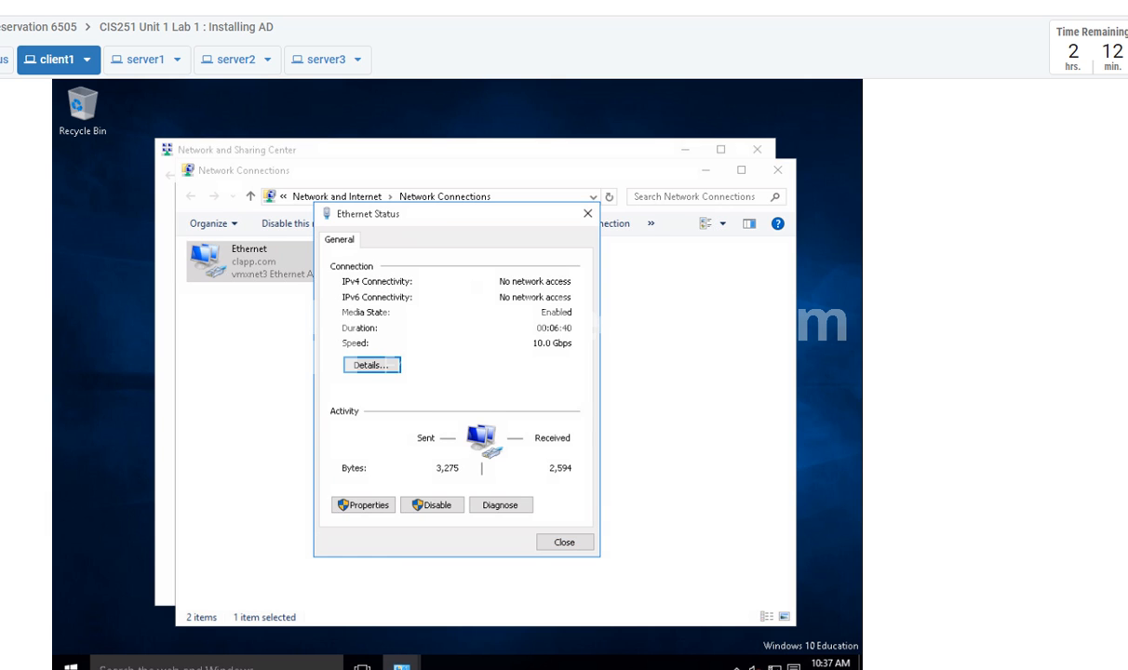
key("Escape")
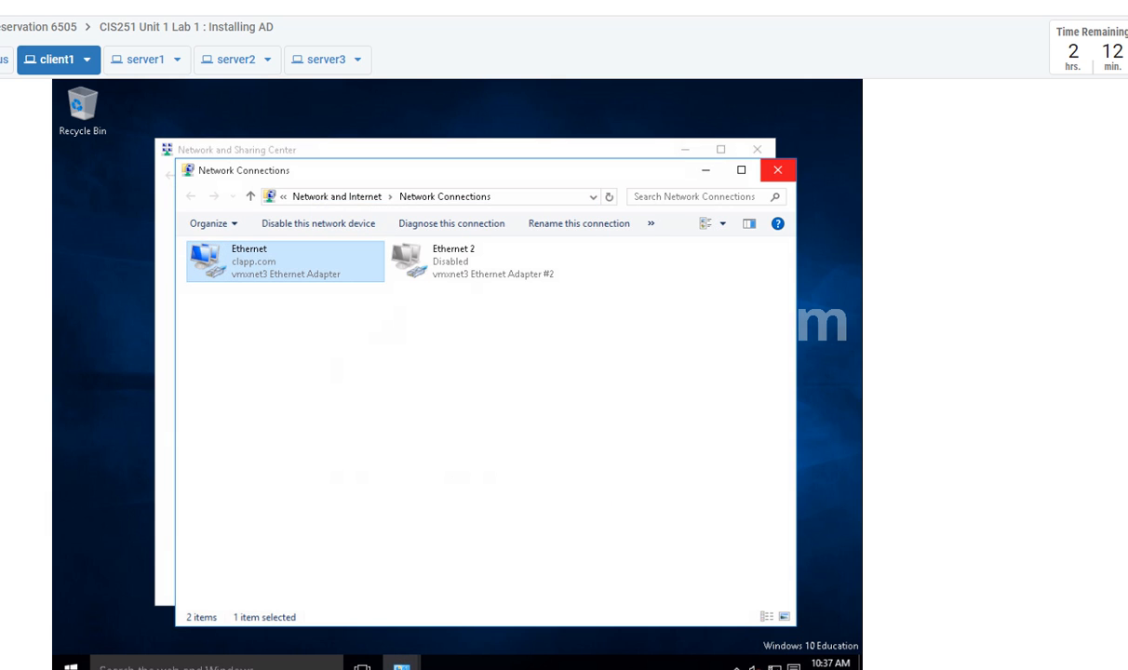
left_click(777, 169)
left_click(757, 149)
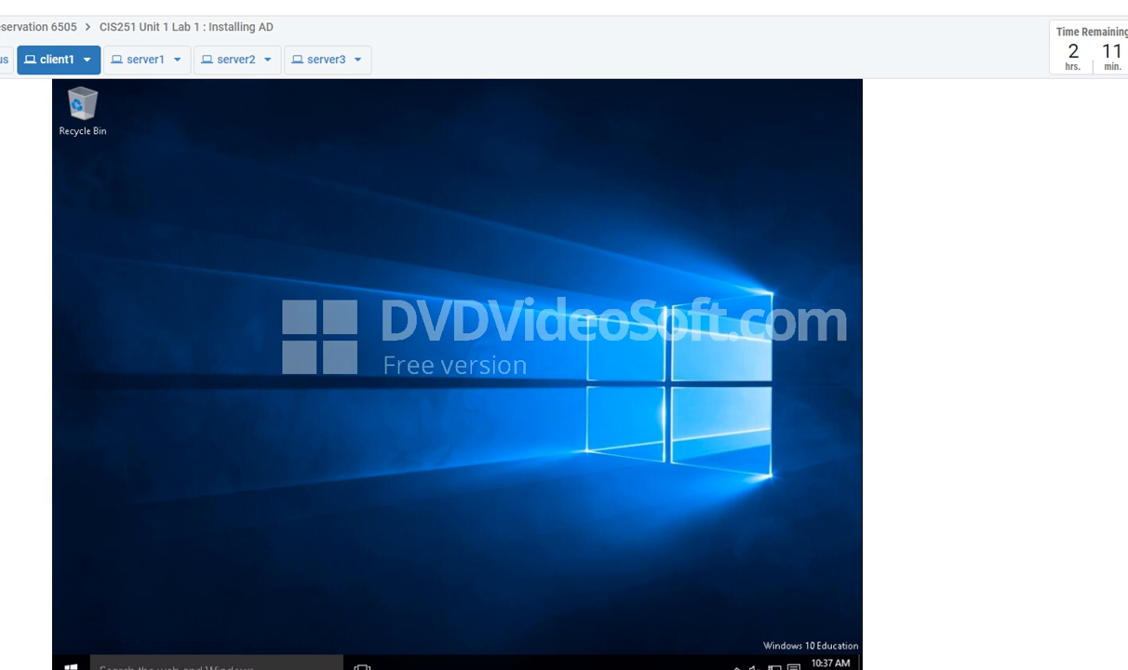
left_click(87, 59)
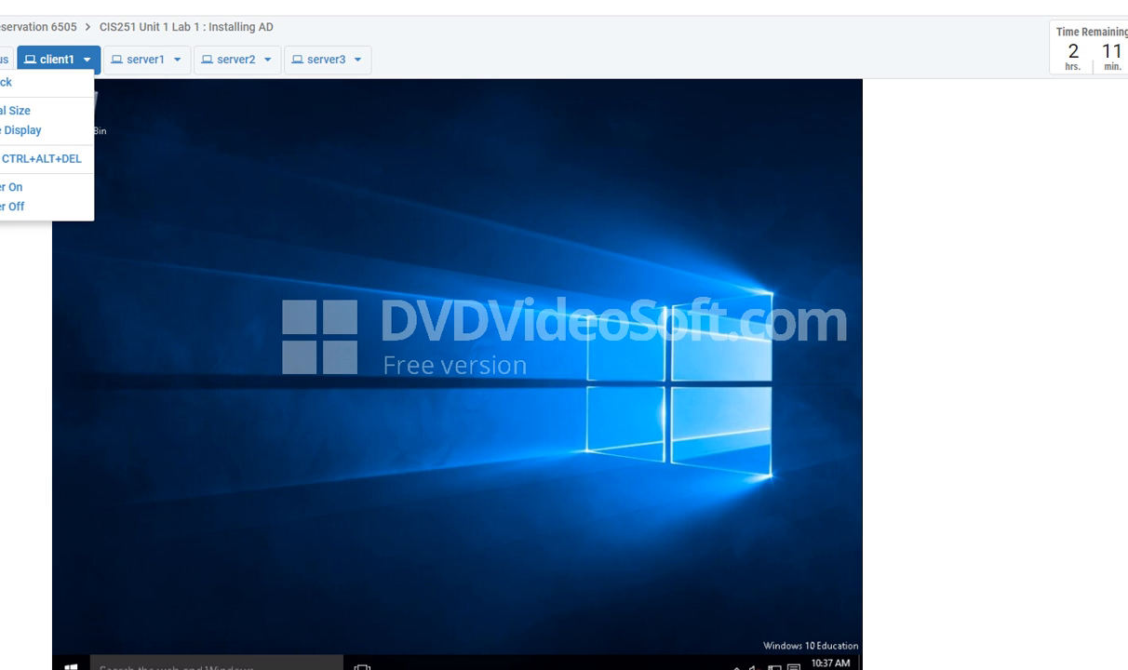
left_click(87, 59)
right_click(793, 665)
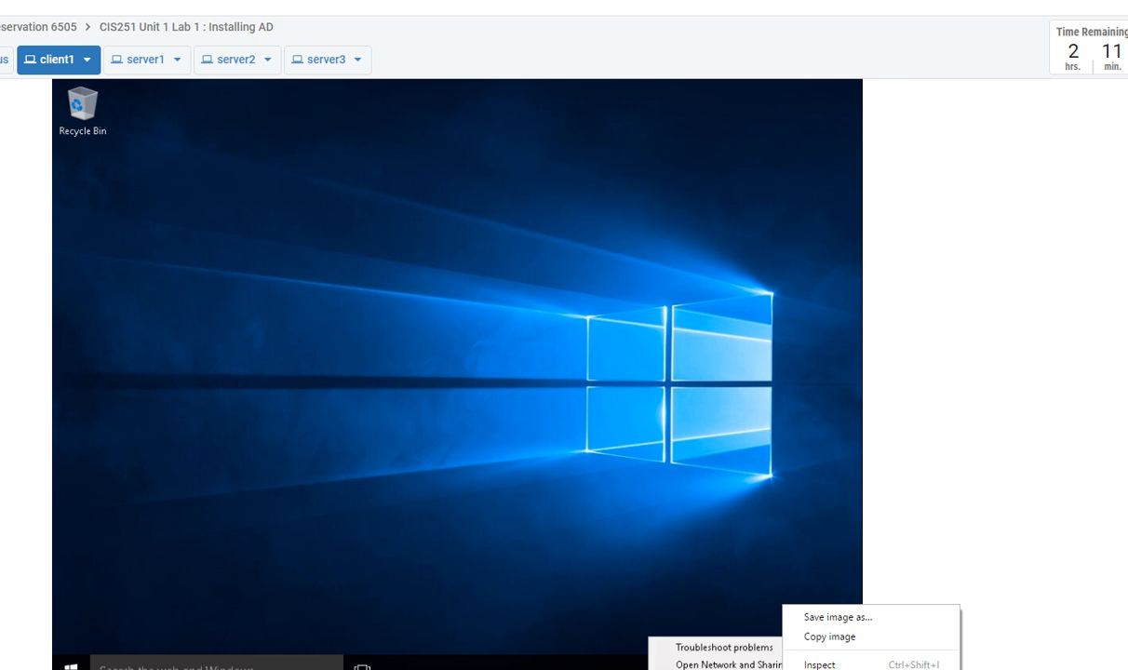
key("Escape")
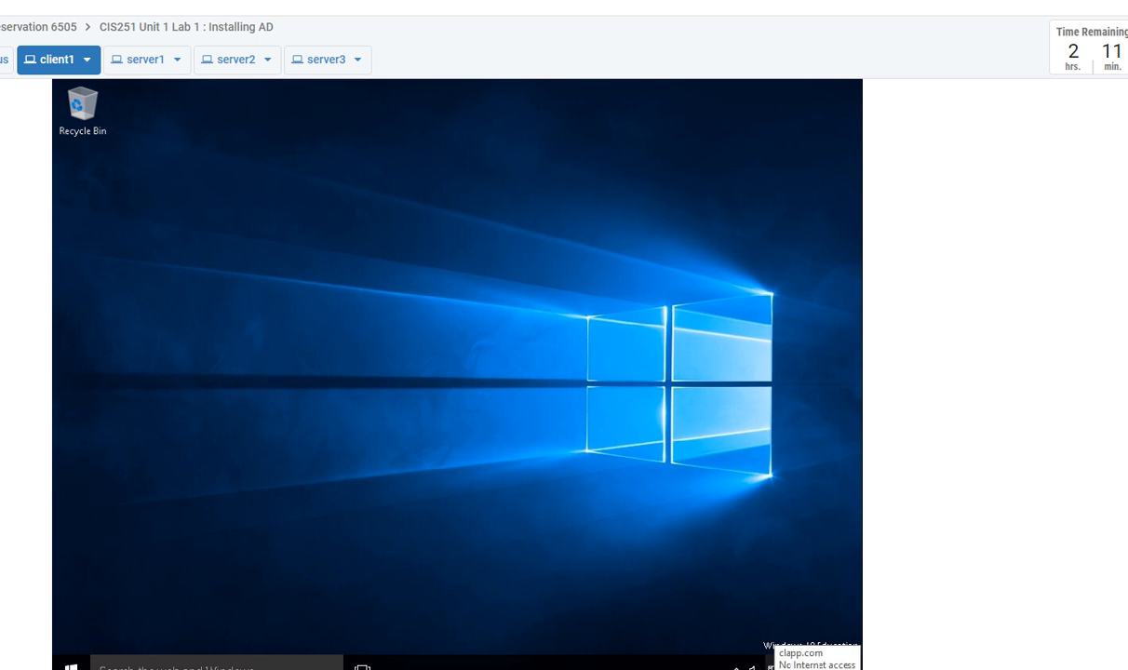
Open the adapter settings from the Network and Sharing Center and enable the Ethernet 2 adapter.
right_click(793, 665)
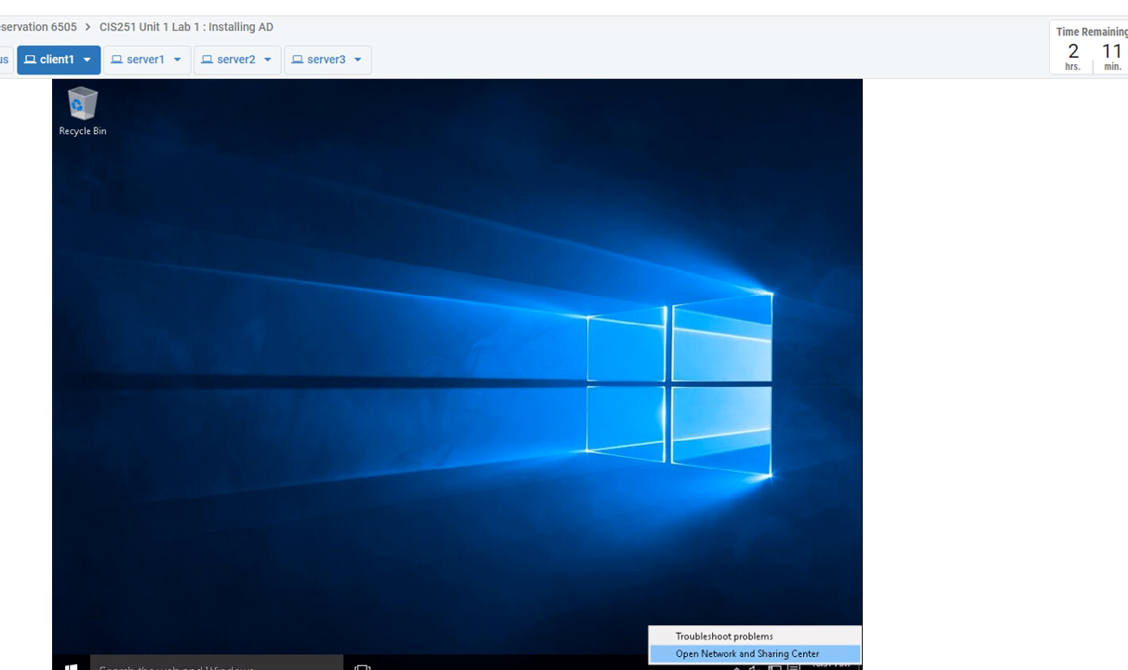
left_click(742, 650)
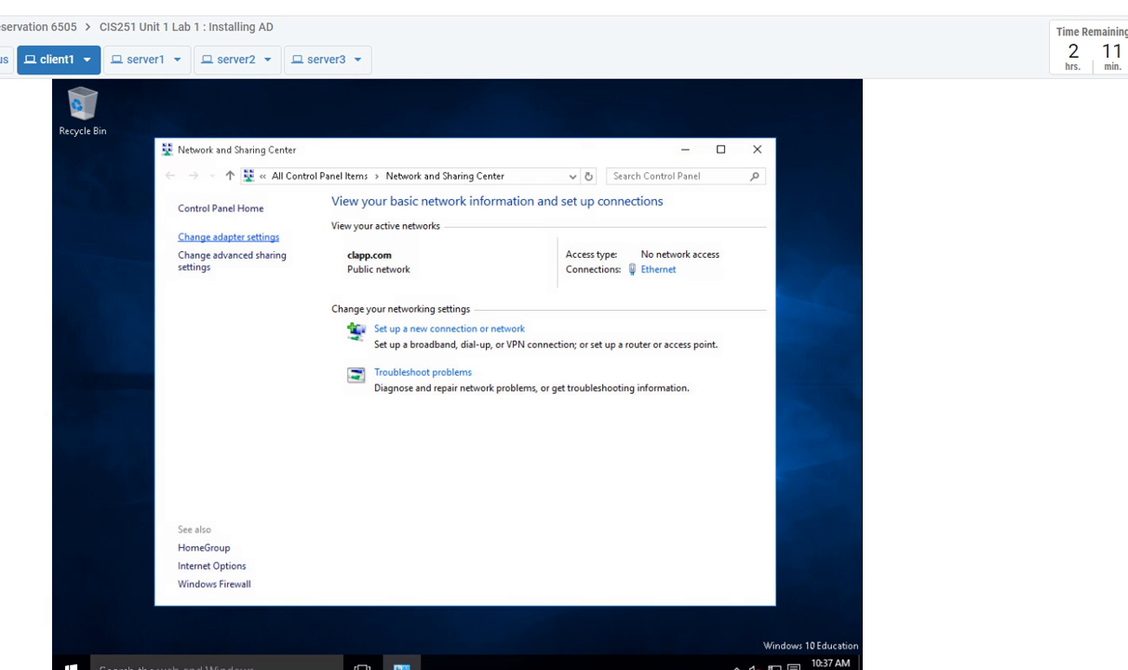
left_click(228, 238)
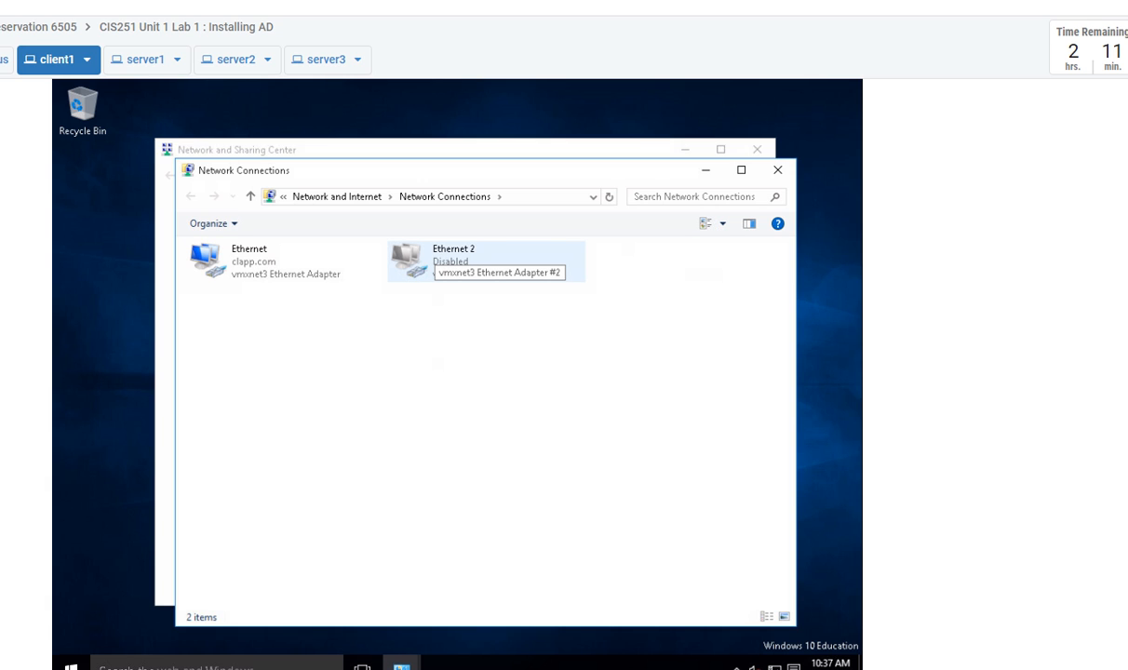
double_click(436, 251)
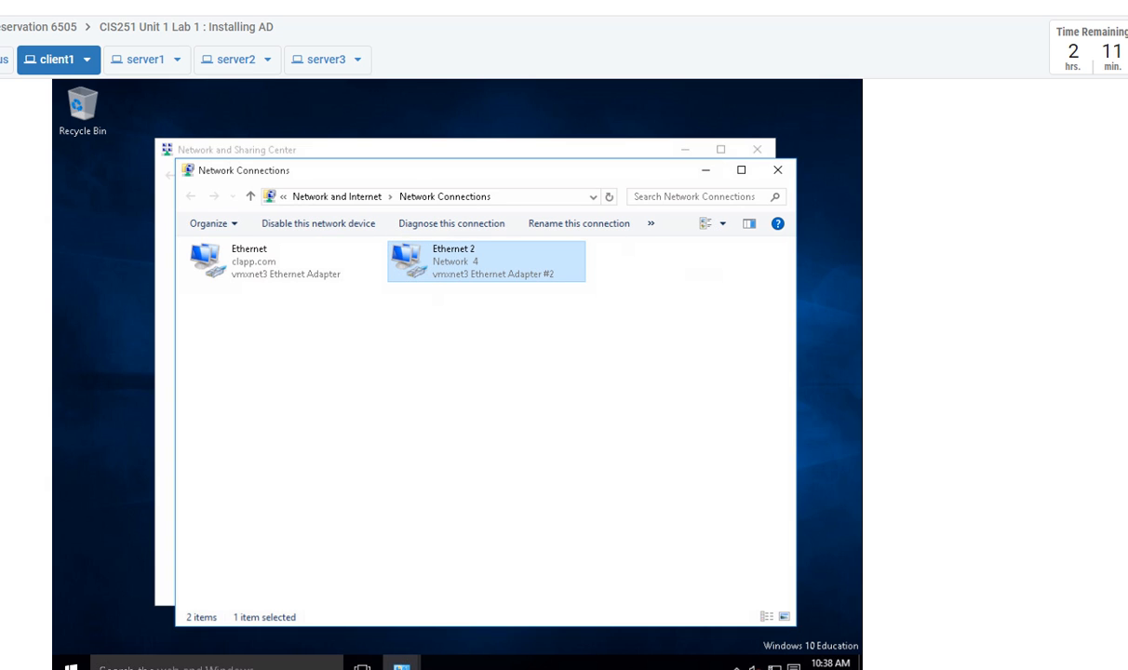
Check the Ethernet 2 adapter's connection details for its IP address and DHCP server, and close its status.
double_click(438, 256)
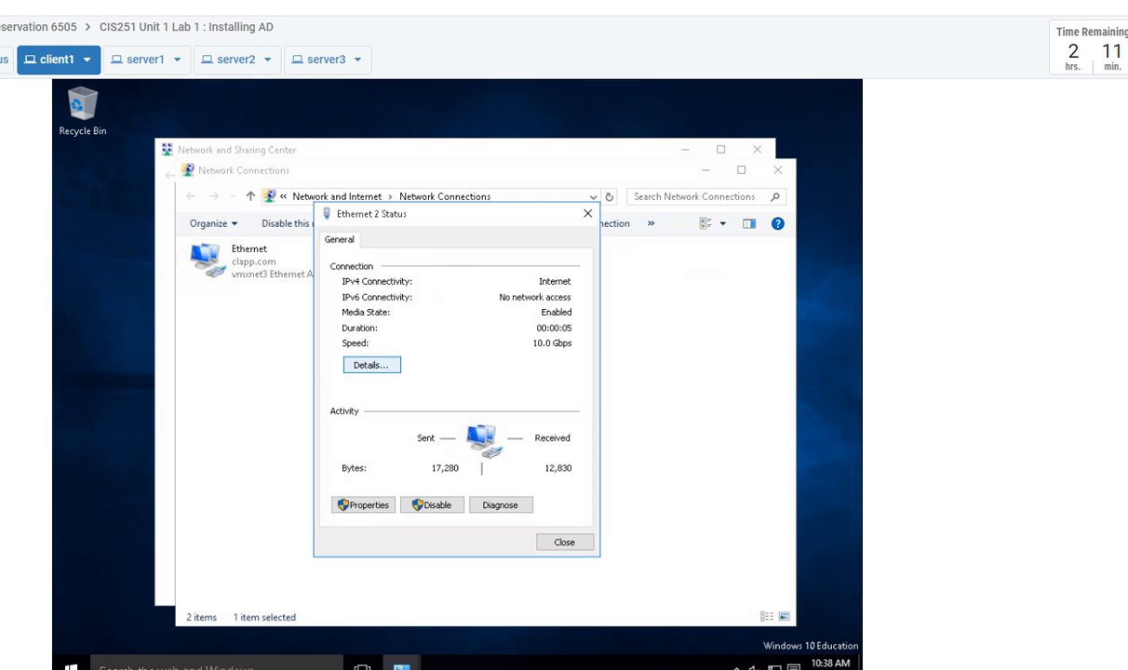
left_click(371, 365)
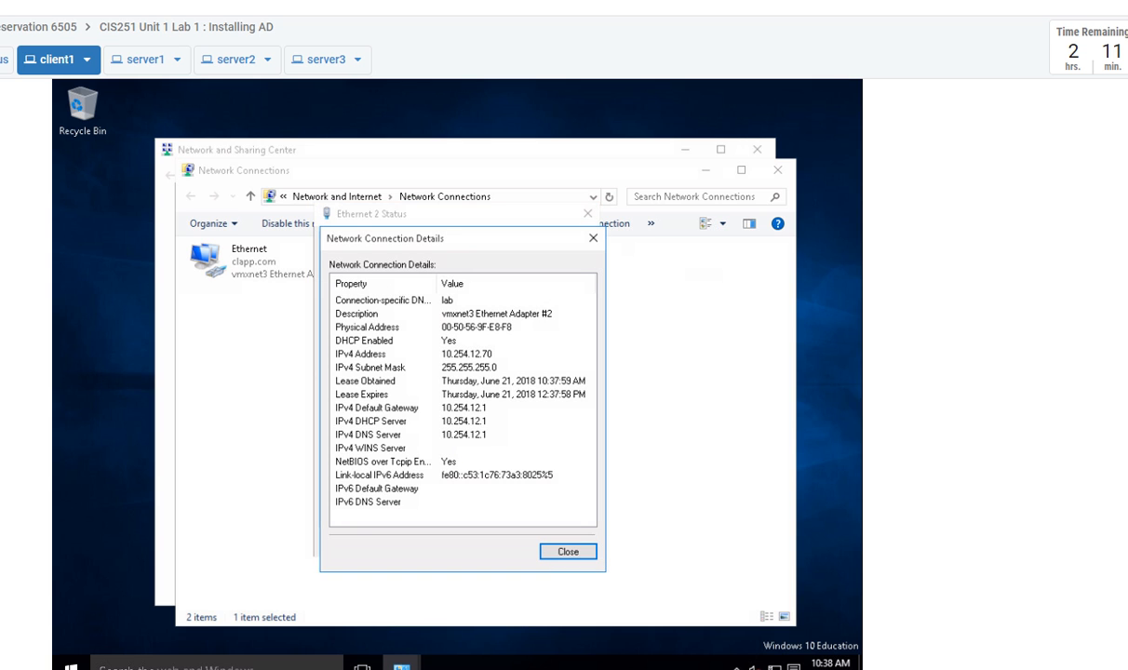
left_click(567, 552)
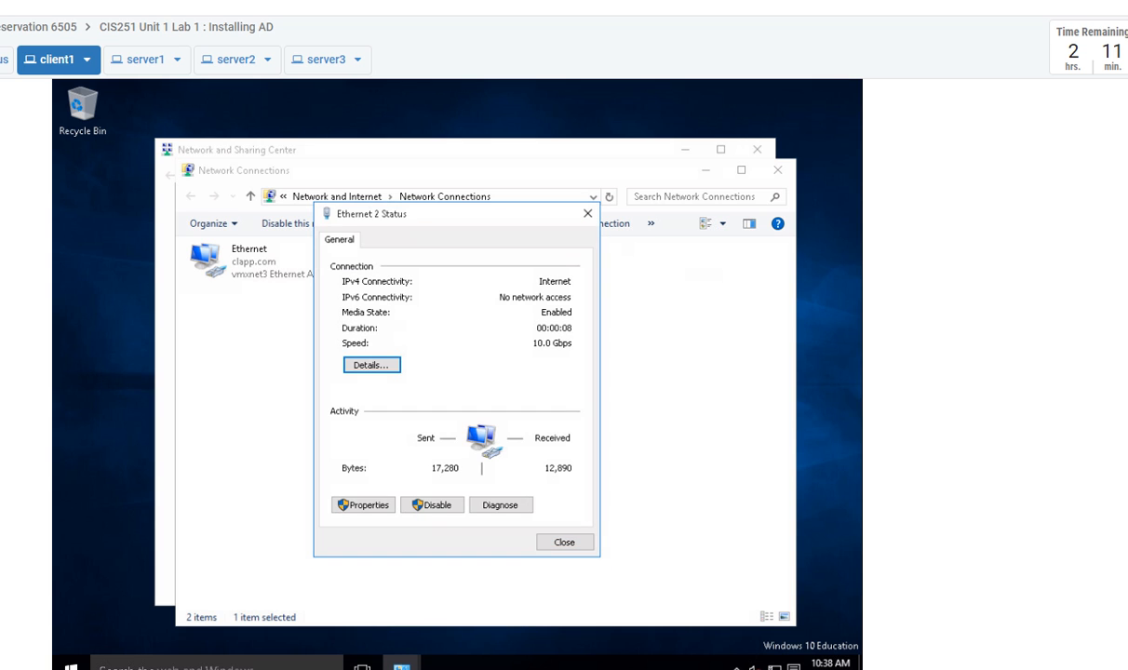
left_click(565, 542)
Disable the Ethernet 2 adapter and rename it External.
right_click(433, 263)
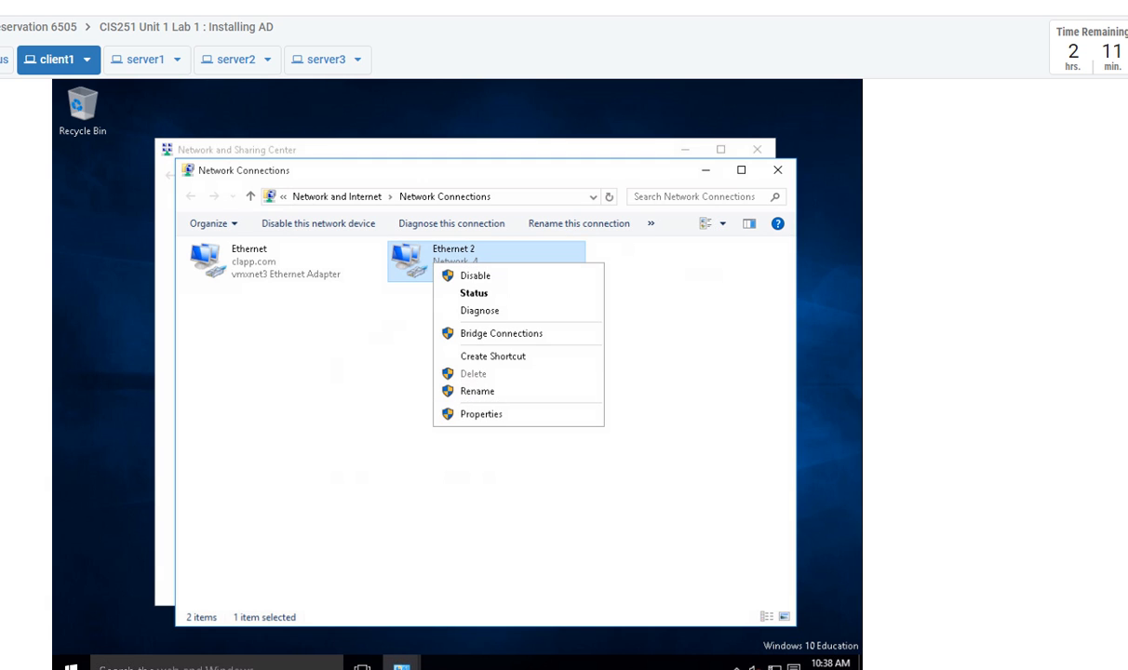
left_click(475, 276)
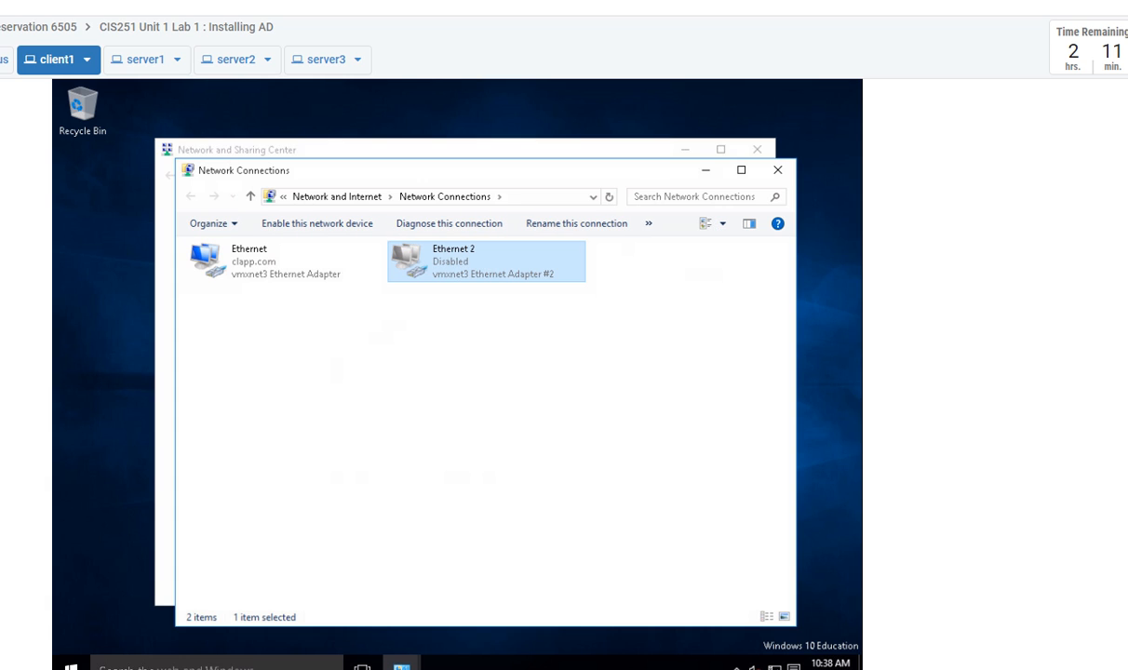
right_click(402, 245)
left_click(447, 344)
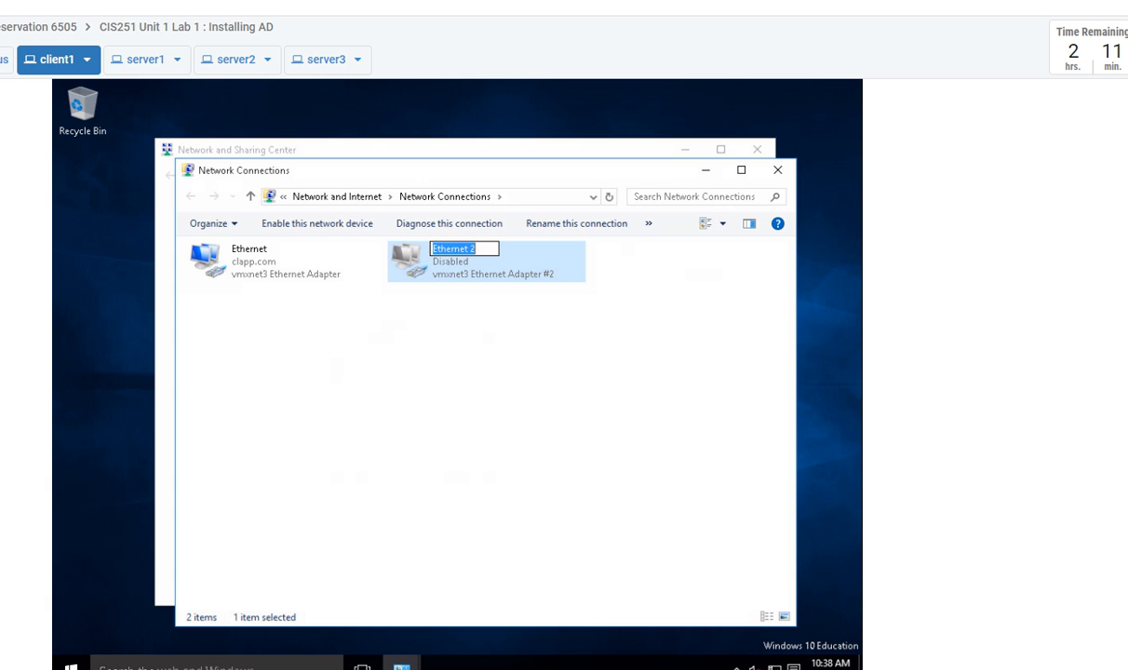
type("External")
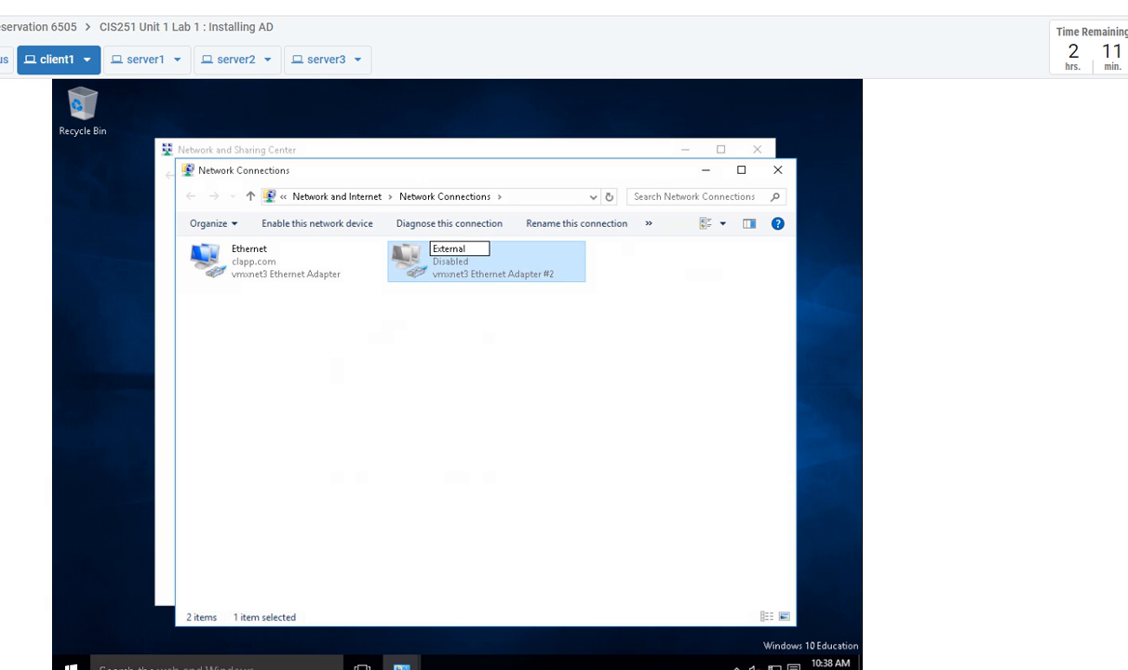
left_click(360, 268)
Rename the Ethernet adapter to Internal.
right_click(243, 258)
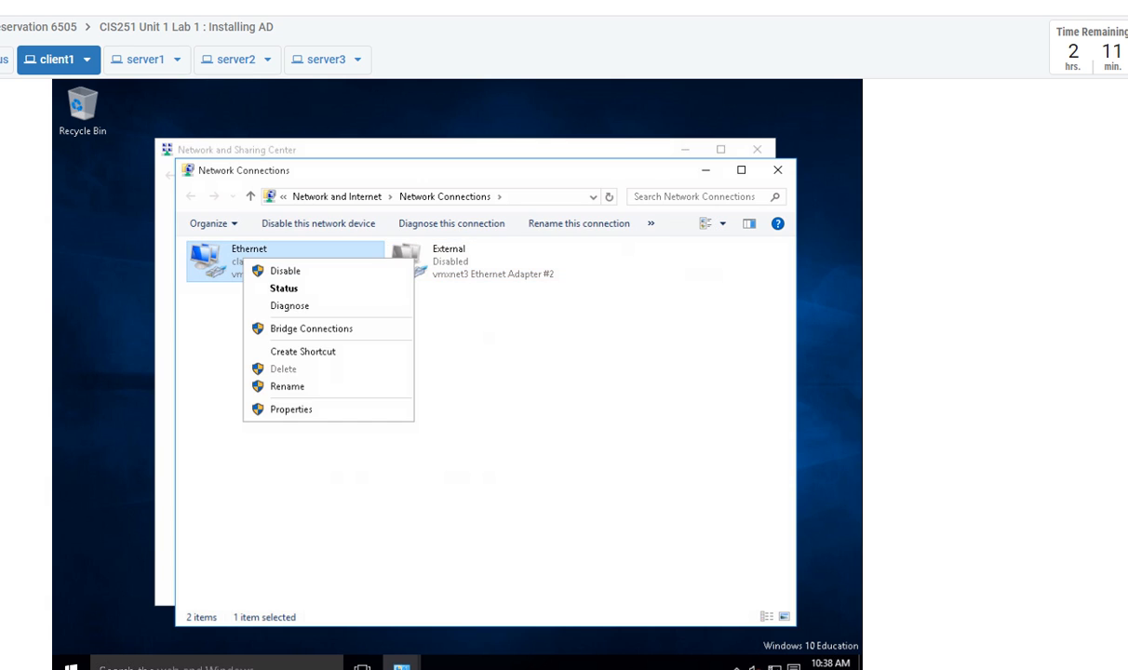
left_click(287, 386)
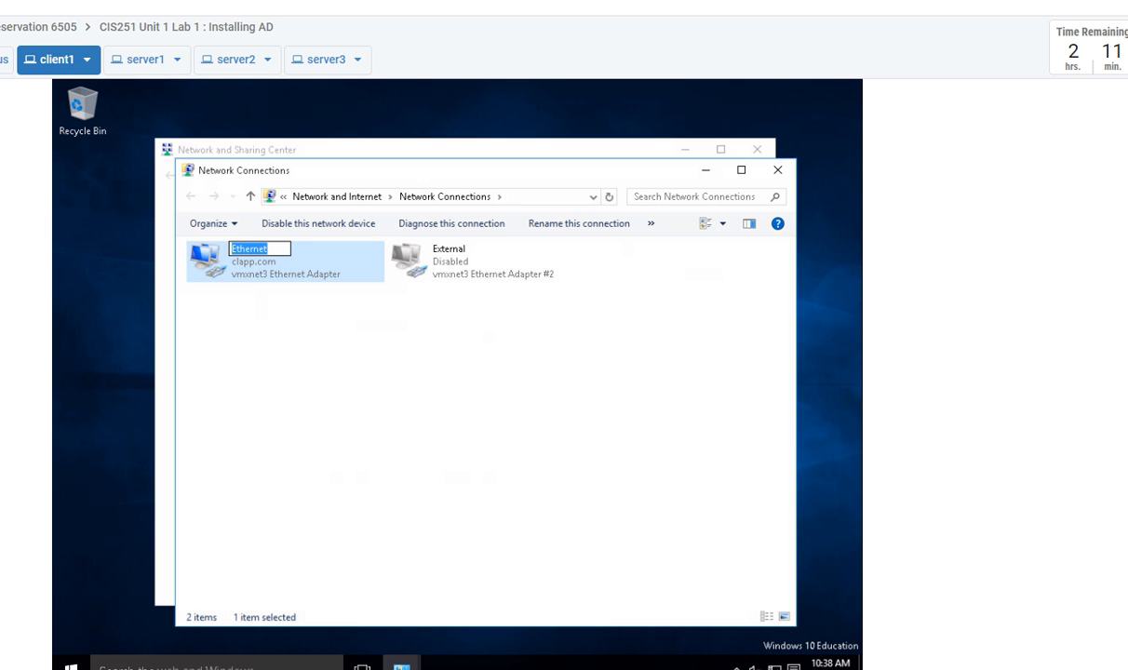
type("Internal")
key("Return")
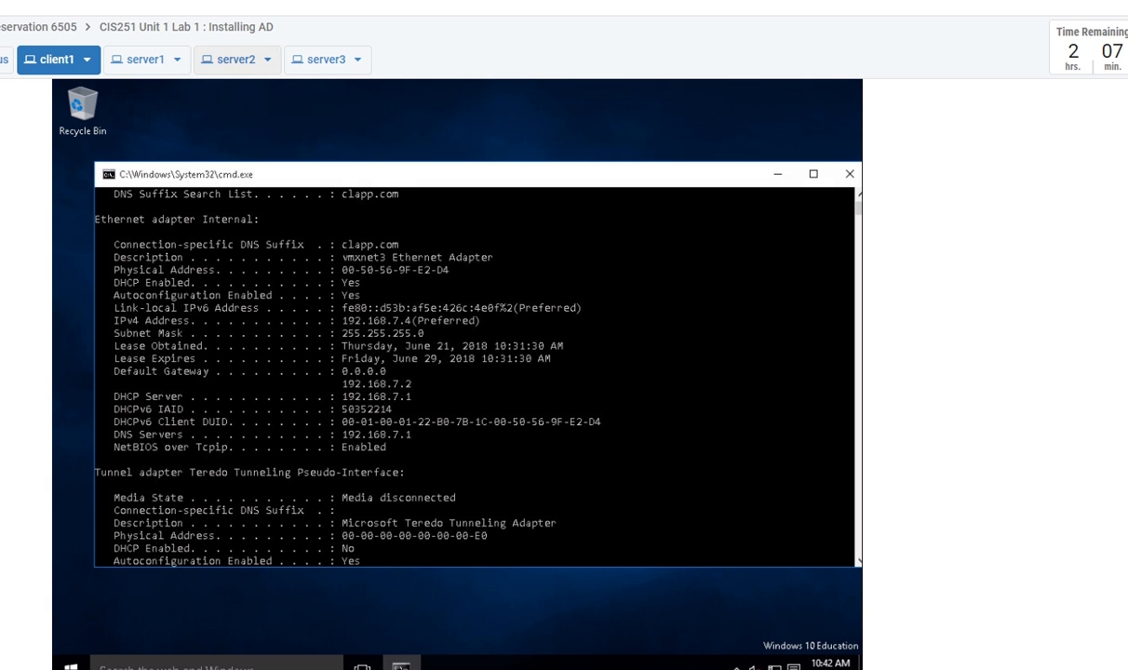
Switch to server1, open the DHCP management console from Server Manager and maximize it.
left_click(140, 58)
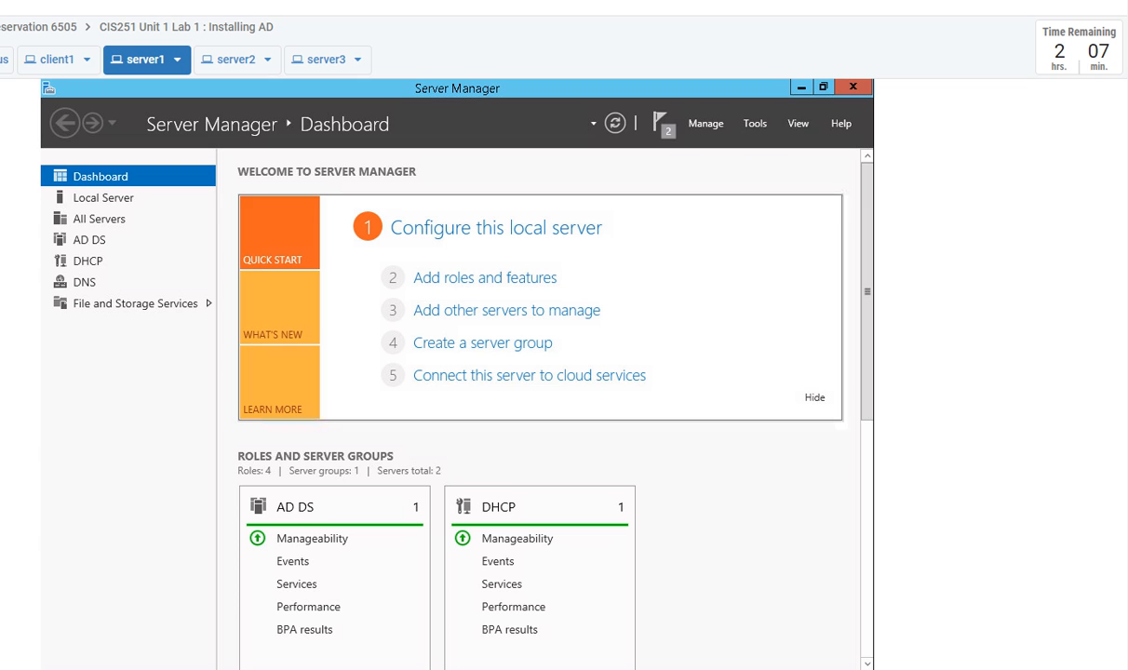
left_click(755, 123)
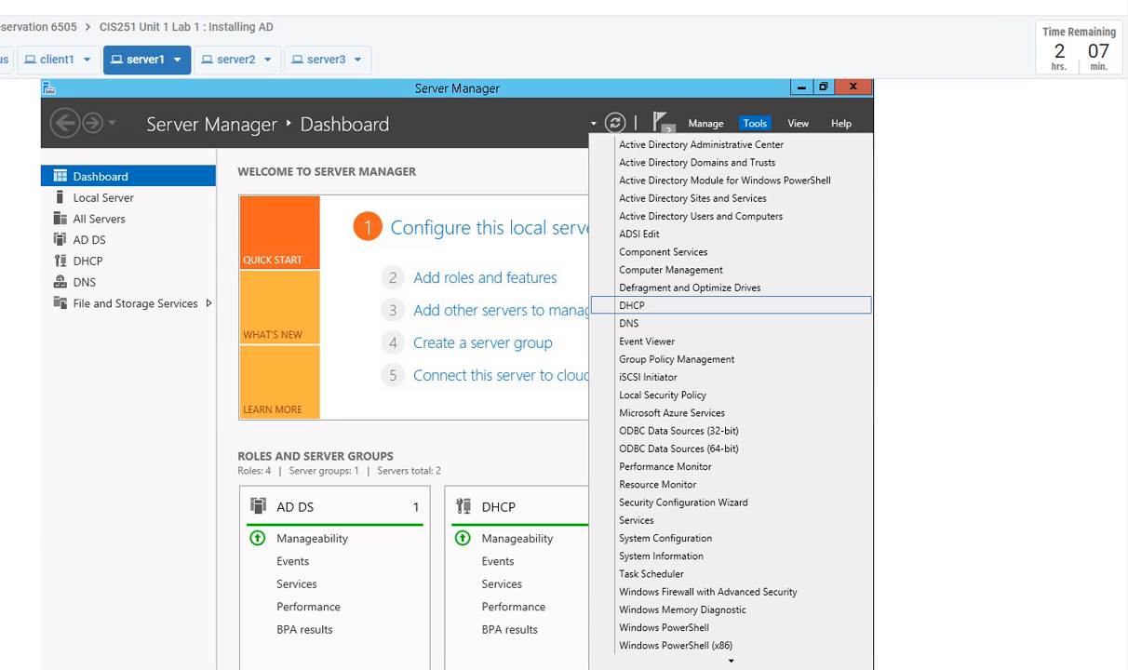
left_click(633, 305)
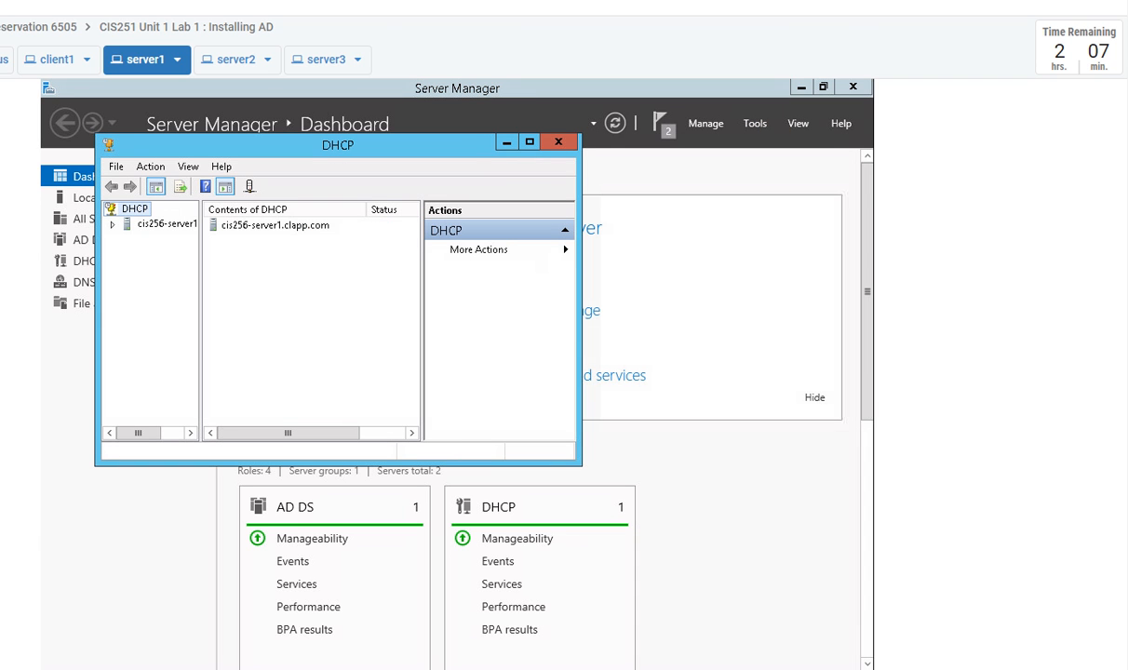
left_click(530, 143)
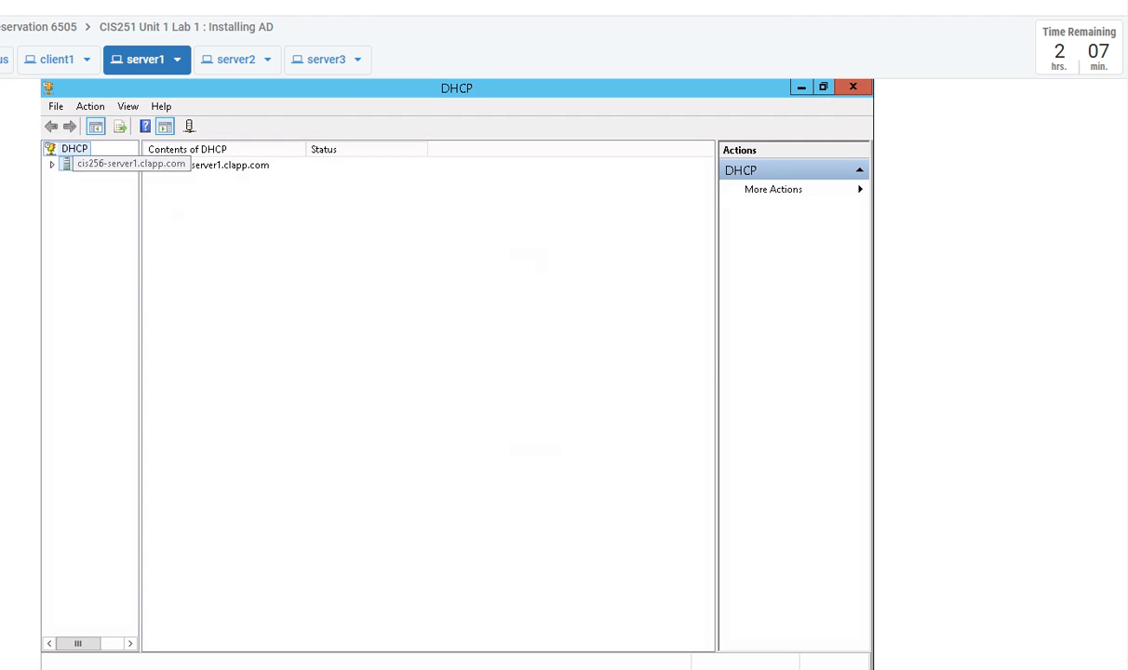
Expand the server's IPv4 node and the 192.168.7.0 scope, widen the tree, and view the scope's address leases.
left_click(105, 164)
left_click(52, 164)
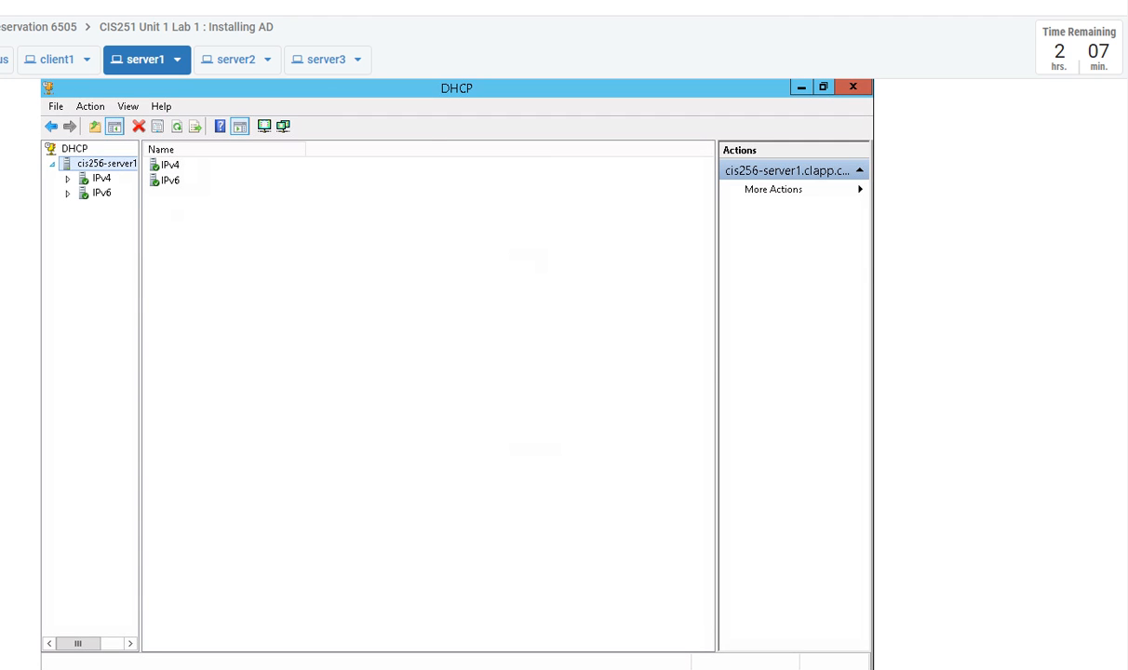
left_click(102, 178)
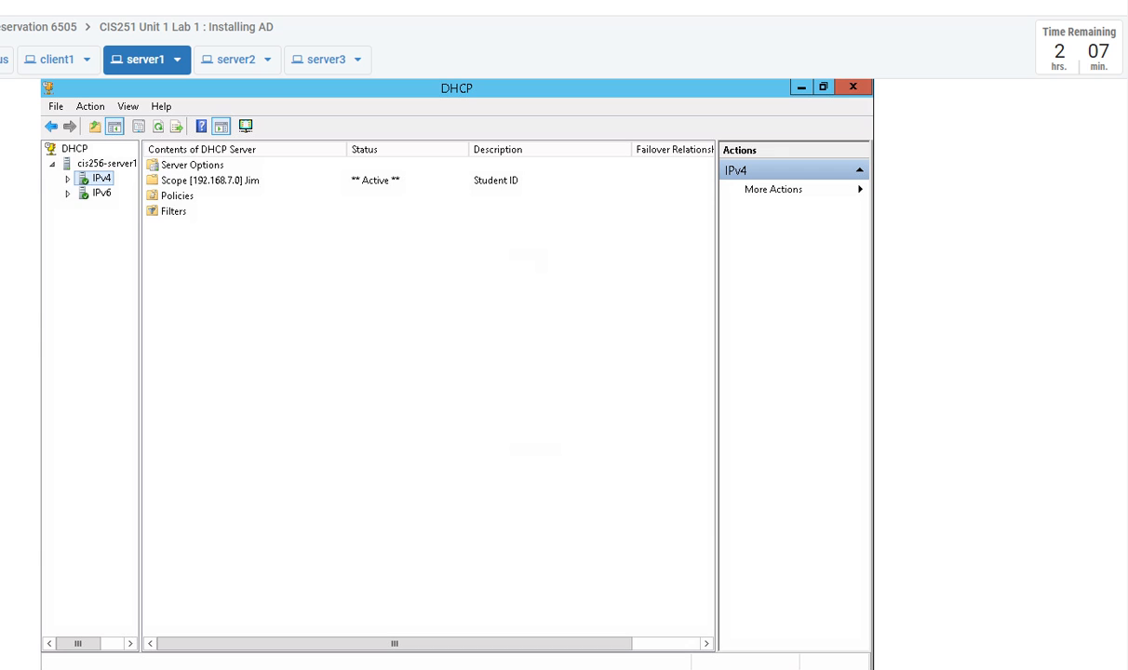
key("Right")
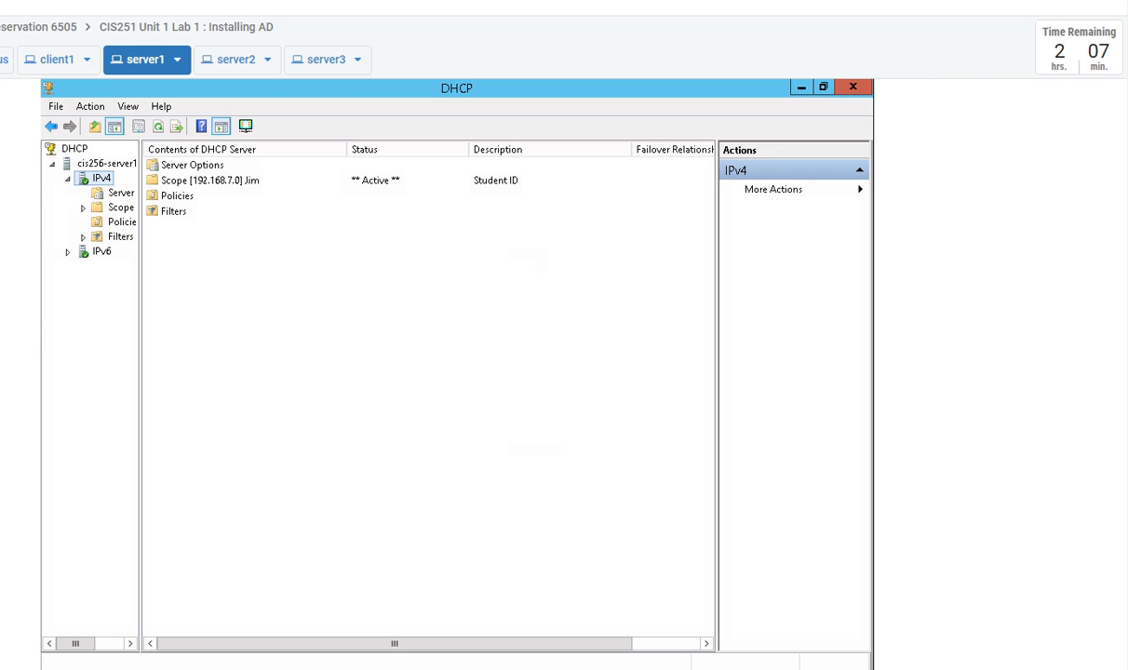
left_click_drag(140, 373, 279, 373)
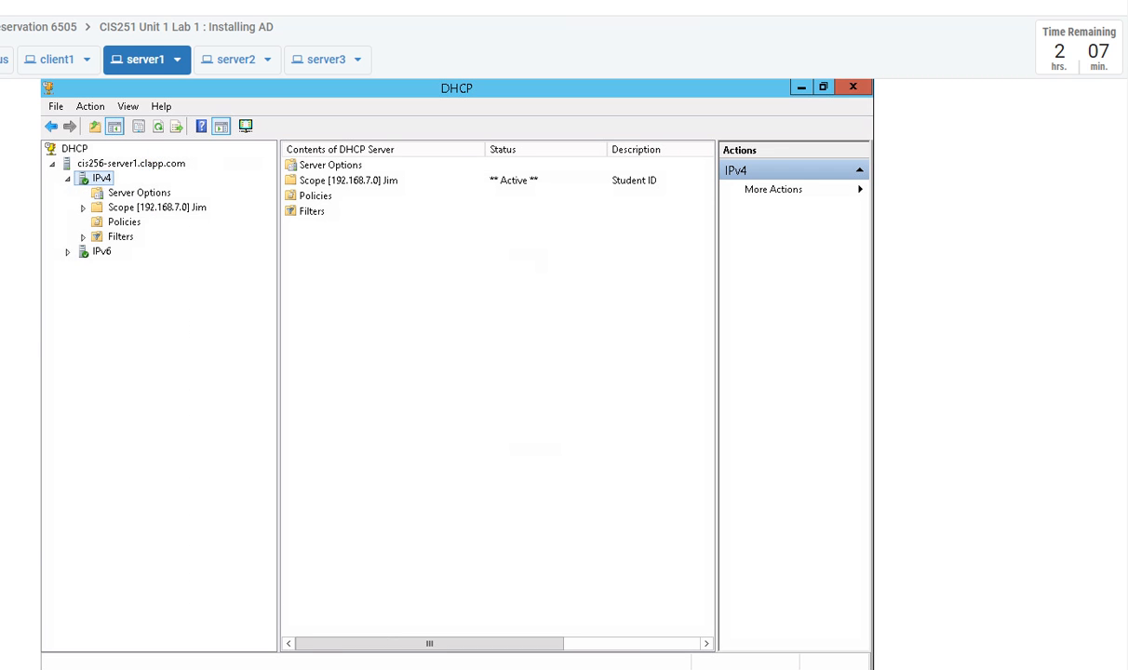
key("Down")
key("Down")
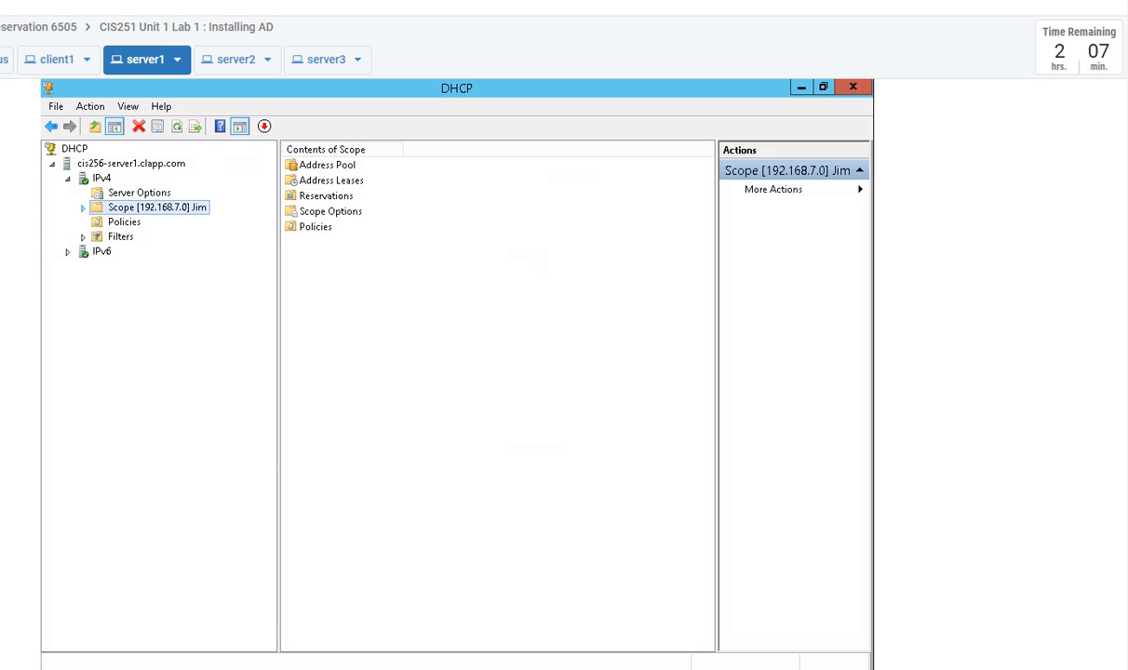
key("Right")
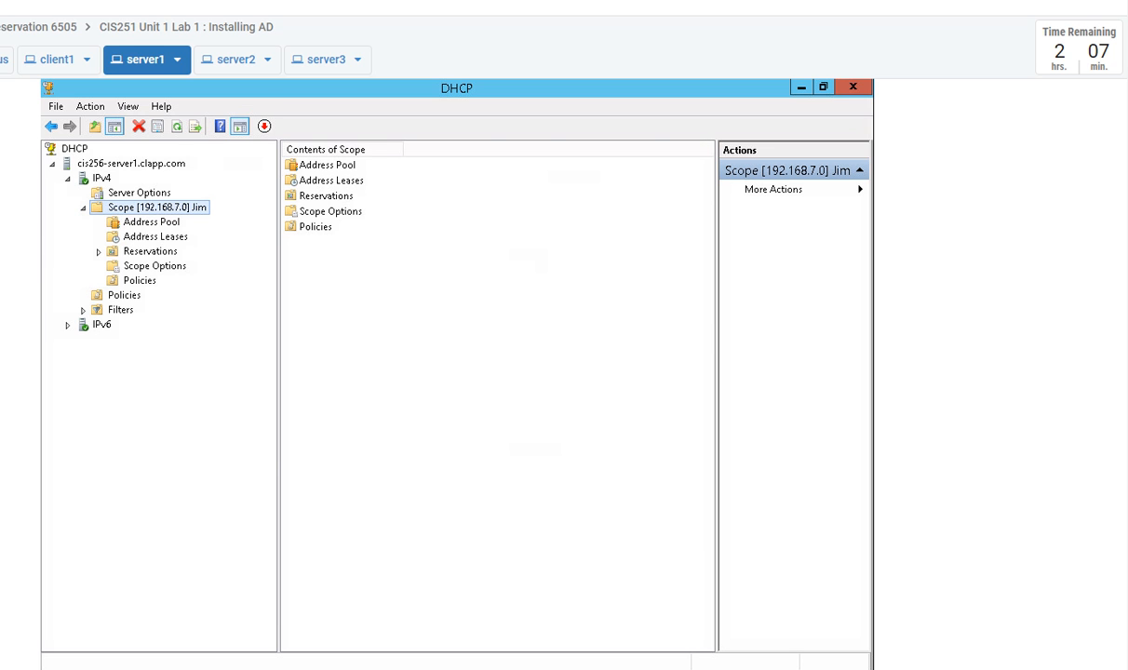
left_click(155, 237)
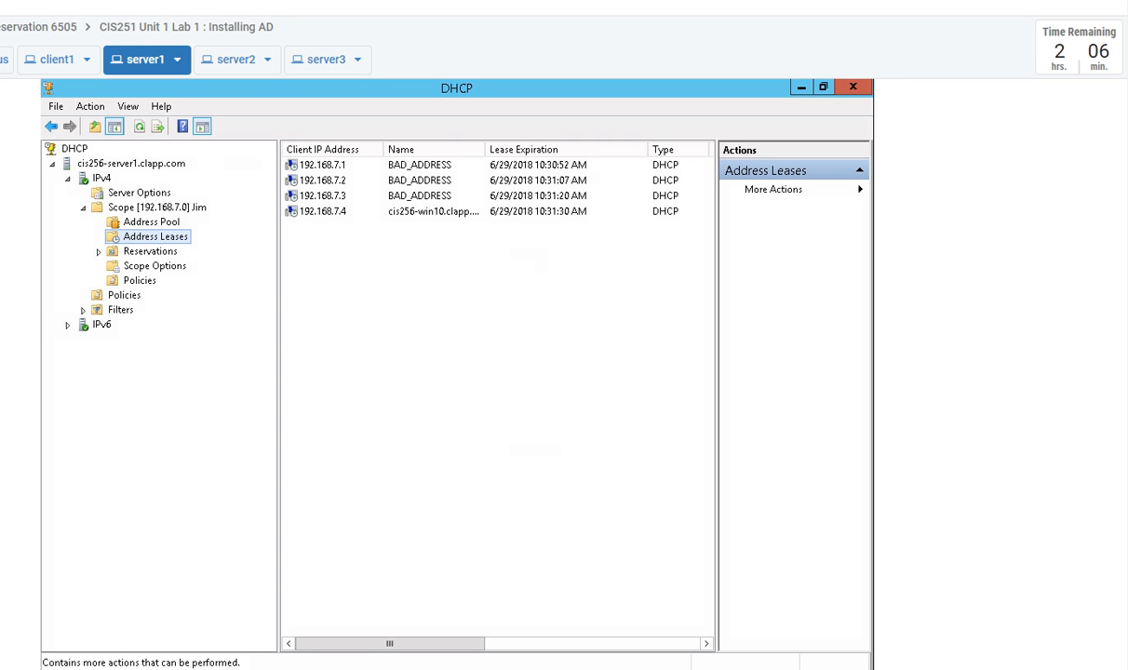
left_click(772, 189)
left_click(793, 212)
left_click(773, 189)
left_click(933, 212)
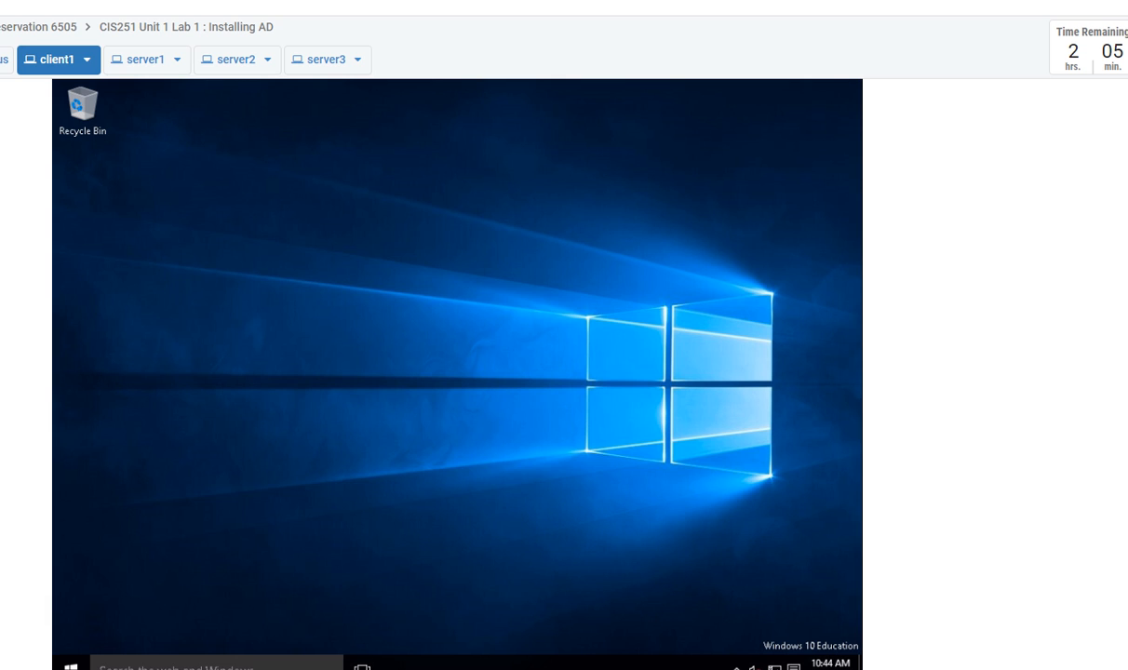
Open client1's network connections from the Network and Sharing Center and review the Internal adapter's IP and DHCP lease details.
right_click(774, 667)
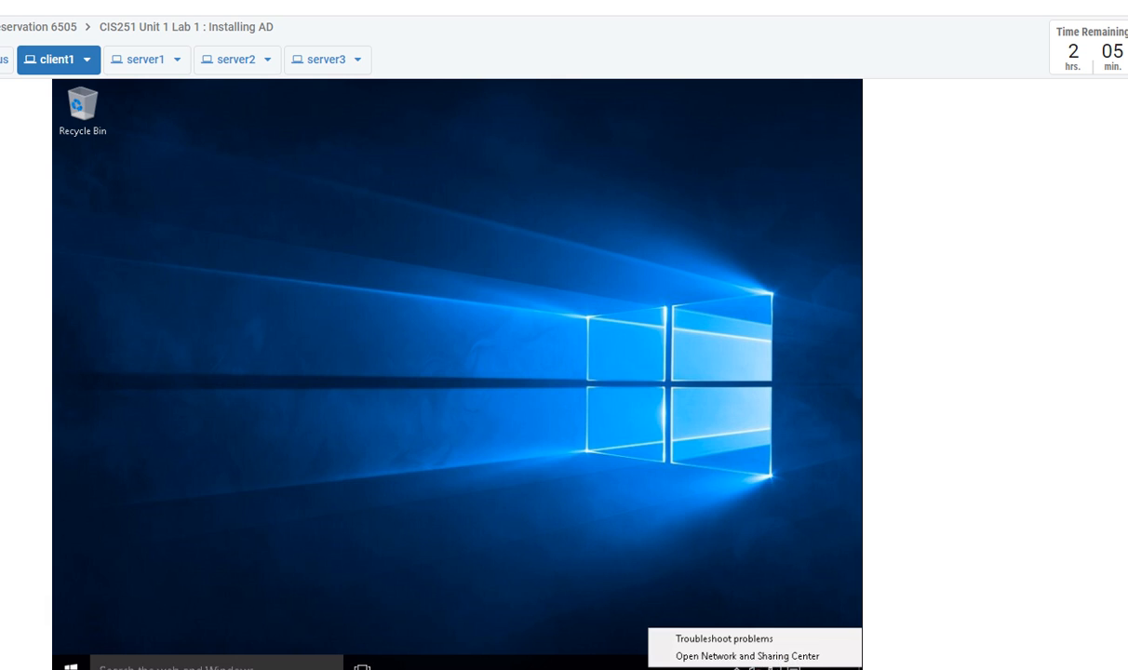
left_click(747, 657)
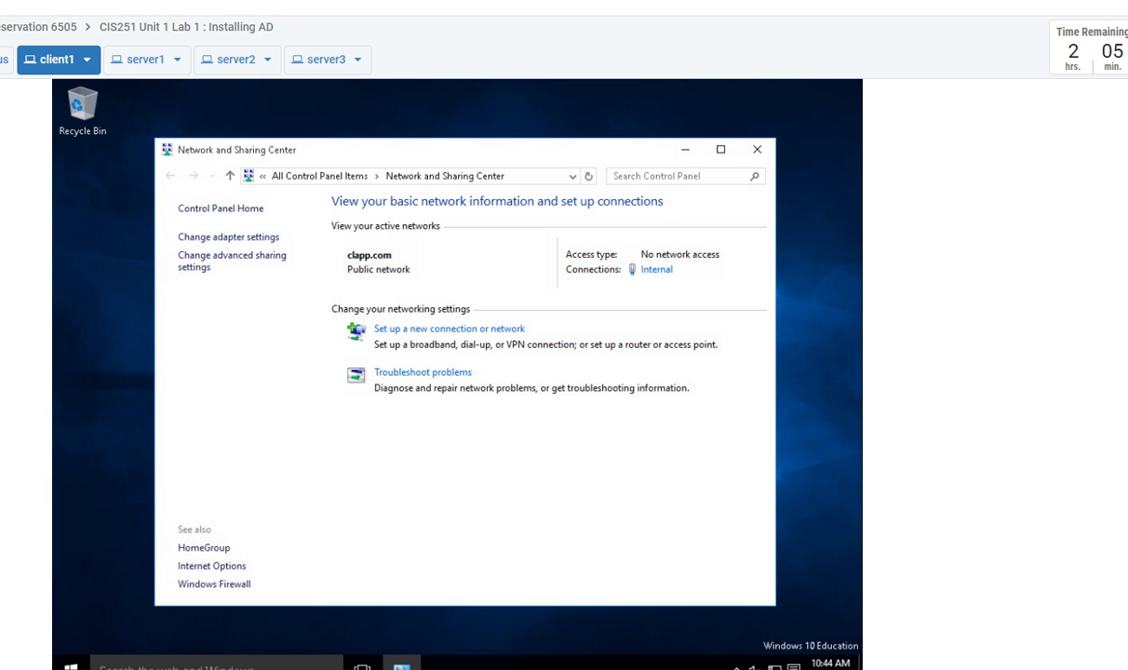
left_click(228, 237)
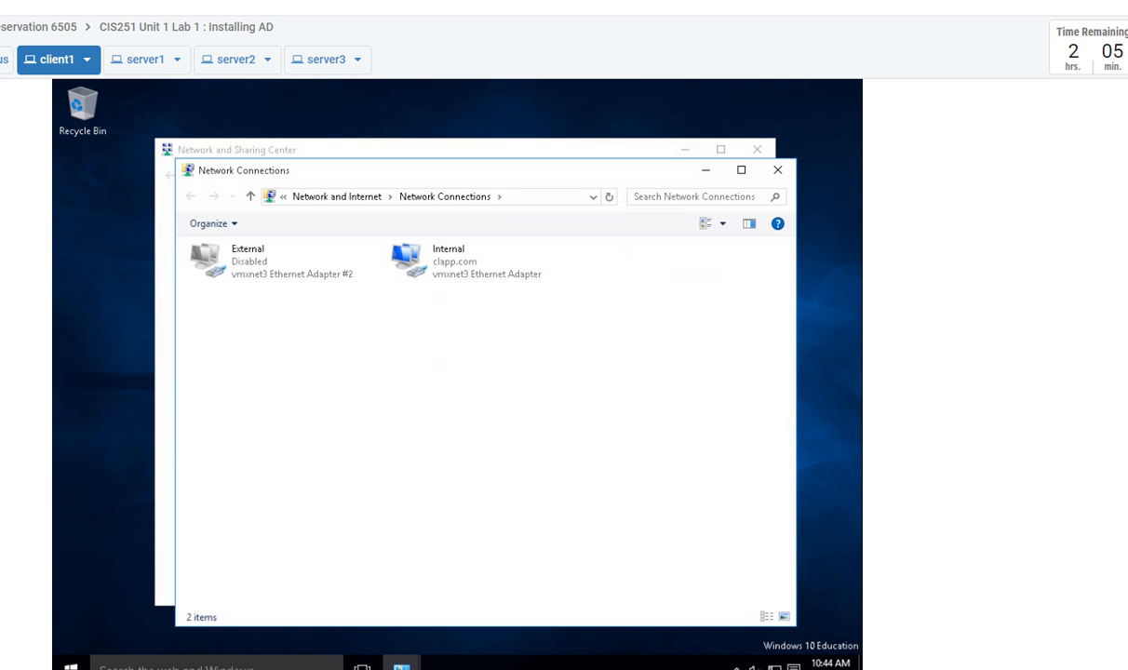
left_click(252, 262)
double_click(449, 262)
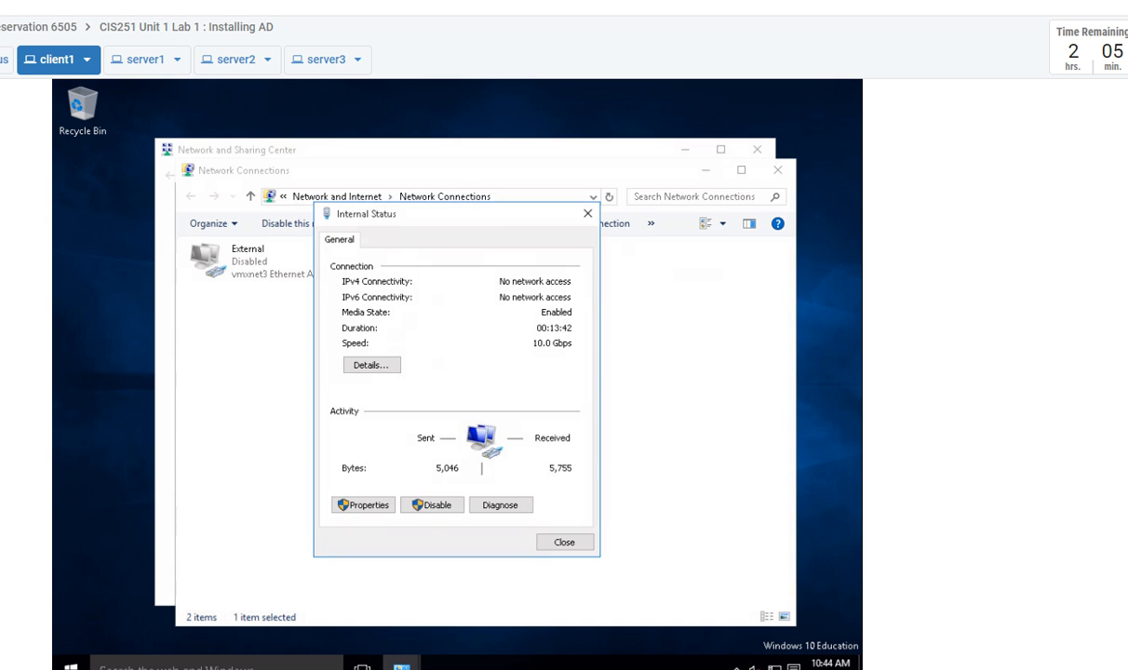
left_click(371, 365)
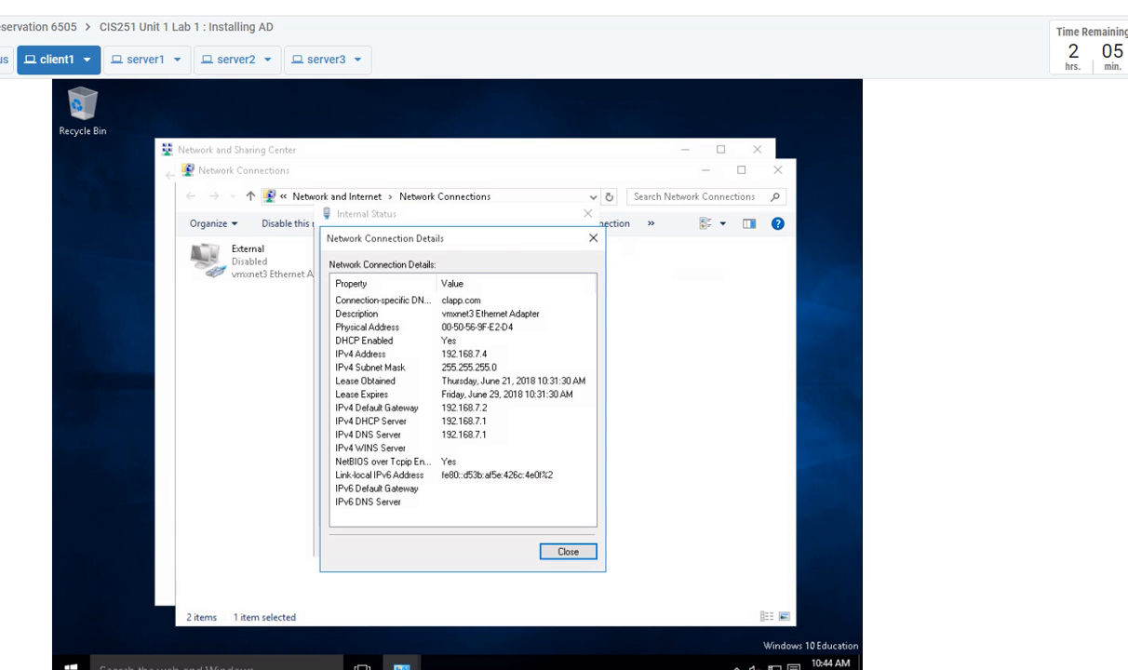
key("Escape")
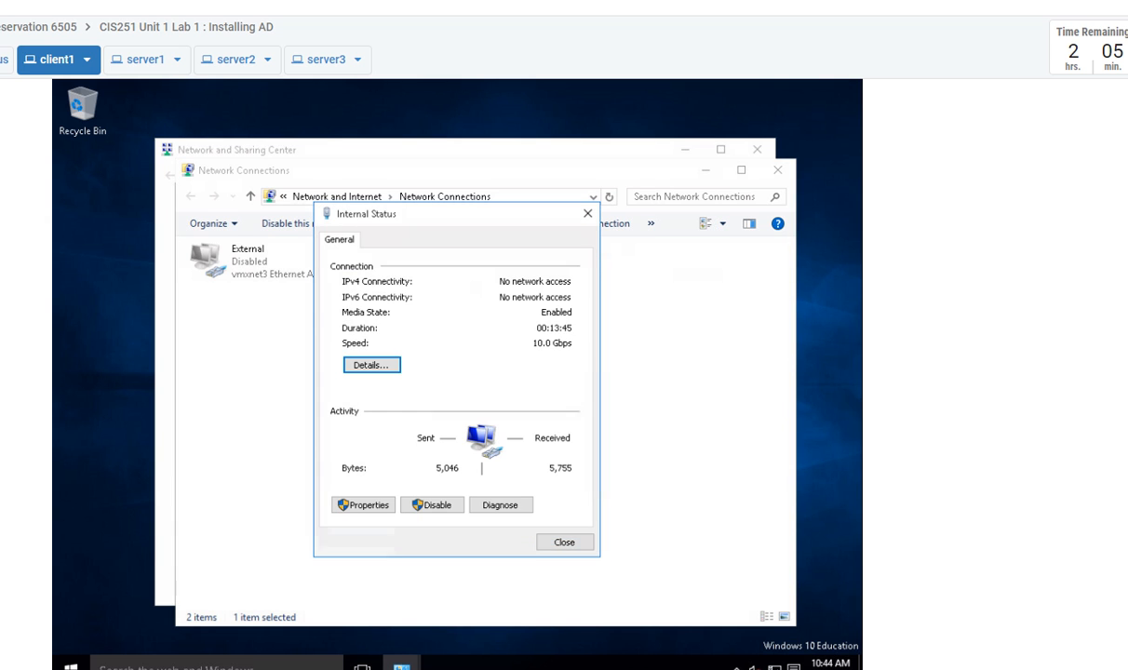
key("Escape")
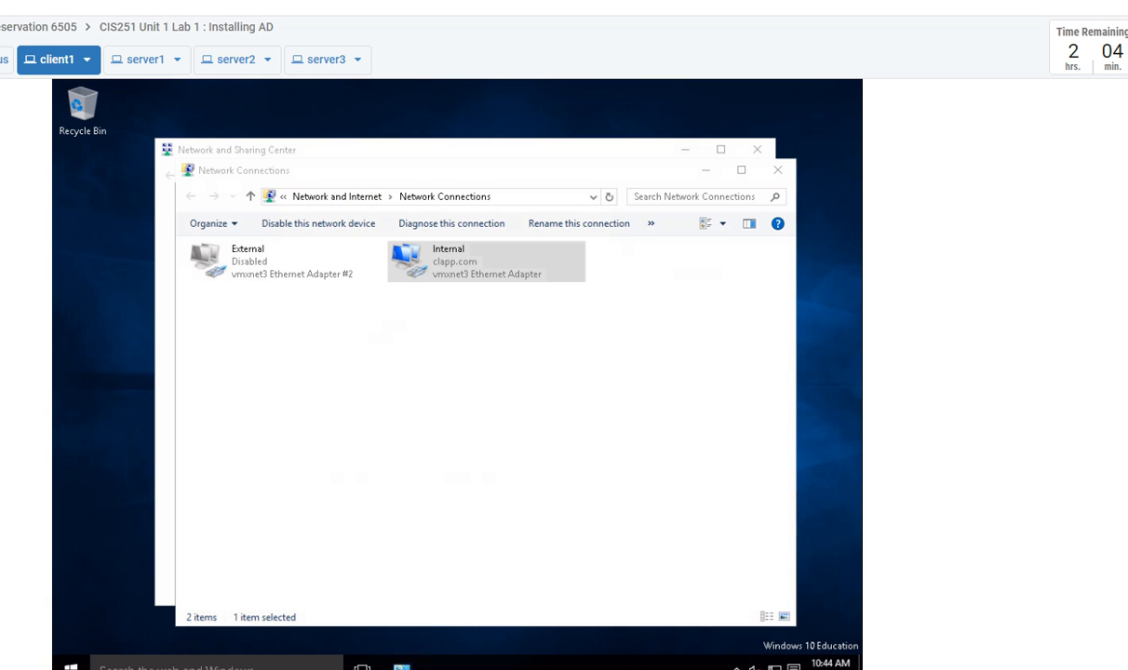
key("alt+F4")
key("alt+F4")
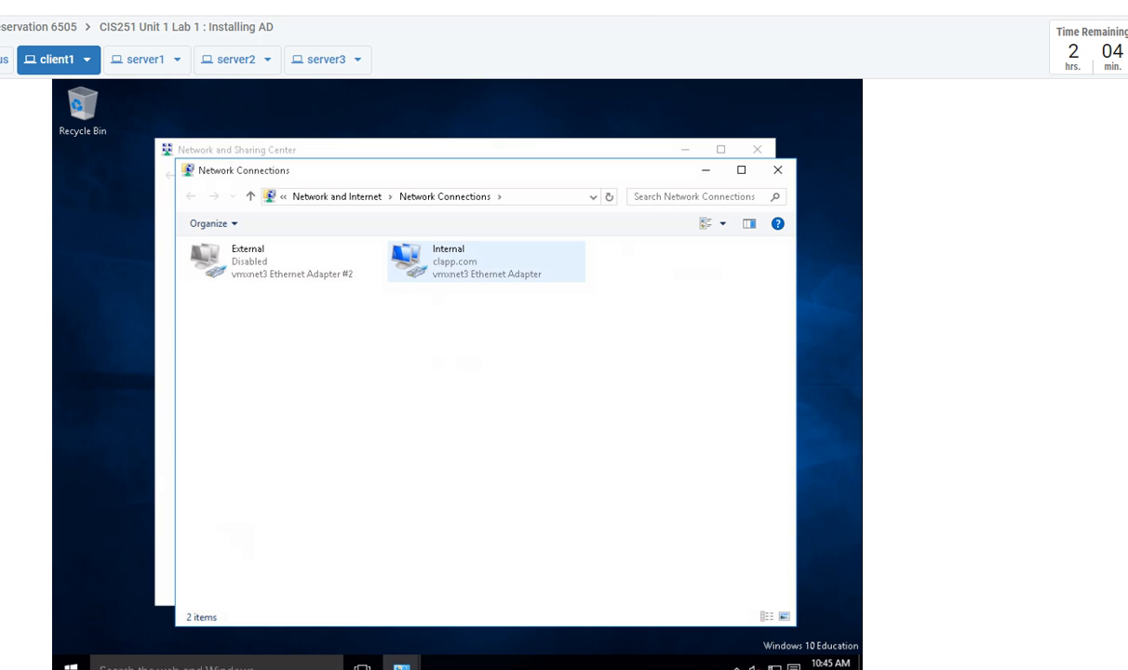
Look up the Internal adapter's physical address in its network connection details.
left_click(446, 256)
key("Return")
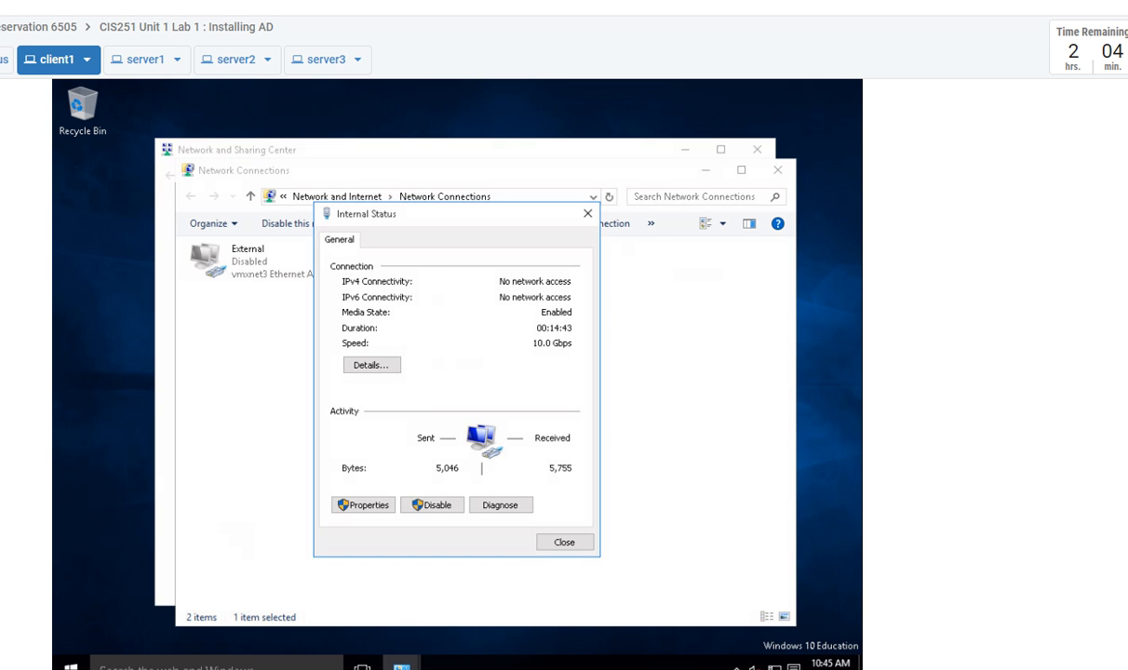
key("alt+d")
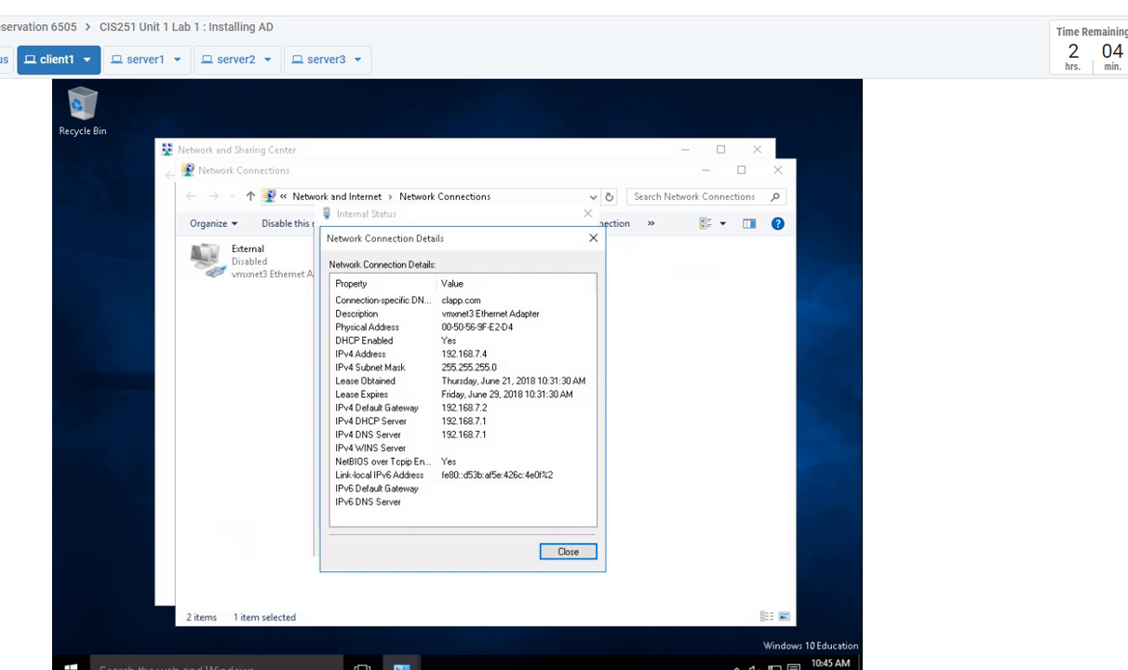
left_click(368, 327)
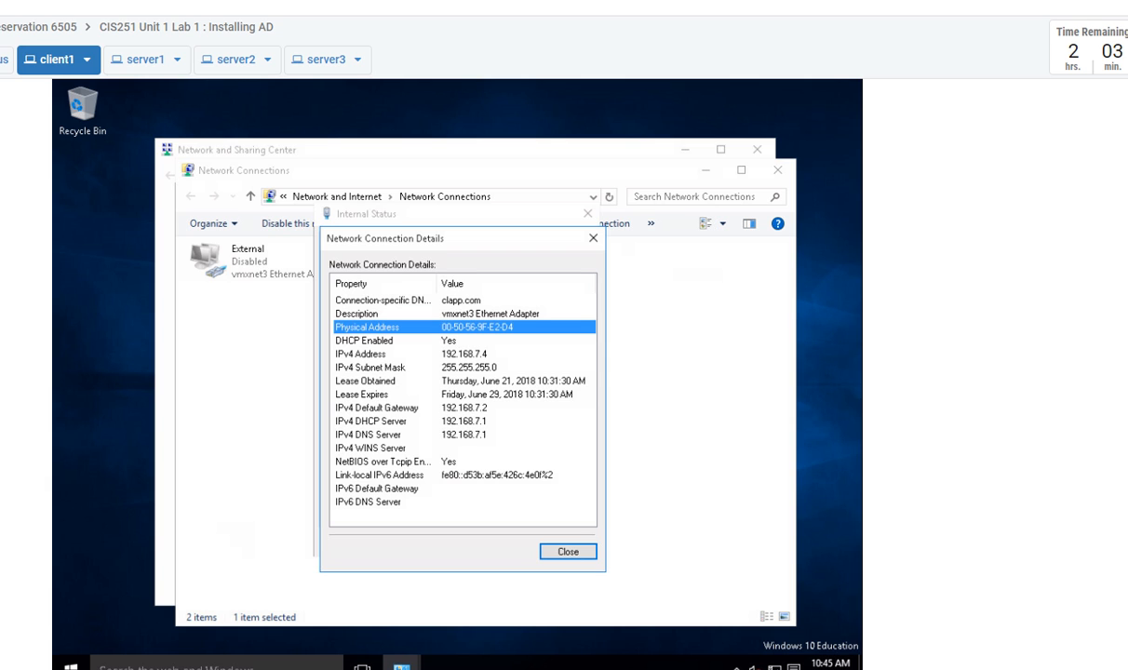
left_click(679, 373)
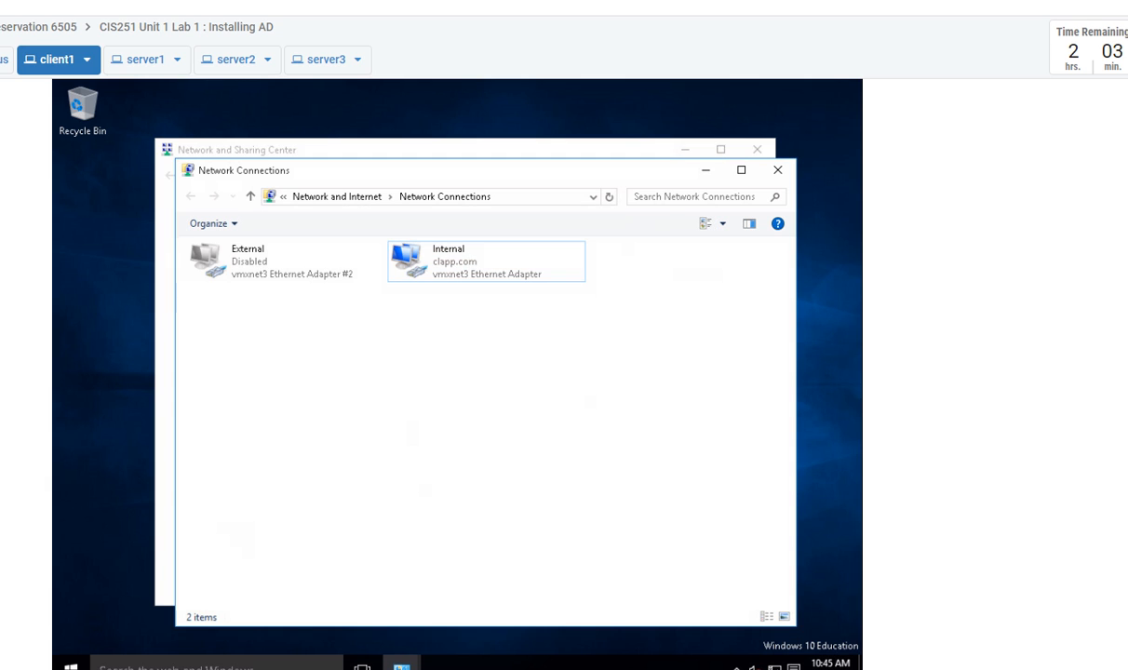
double_click(484, 276)
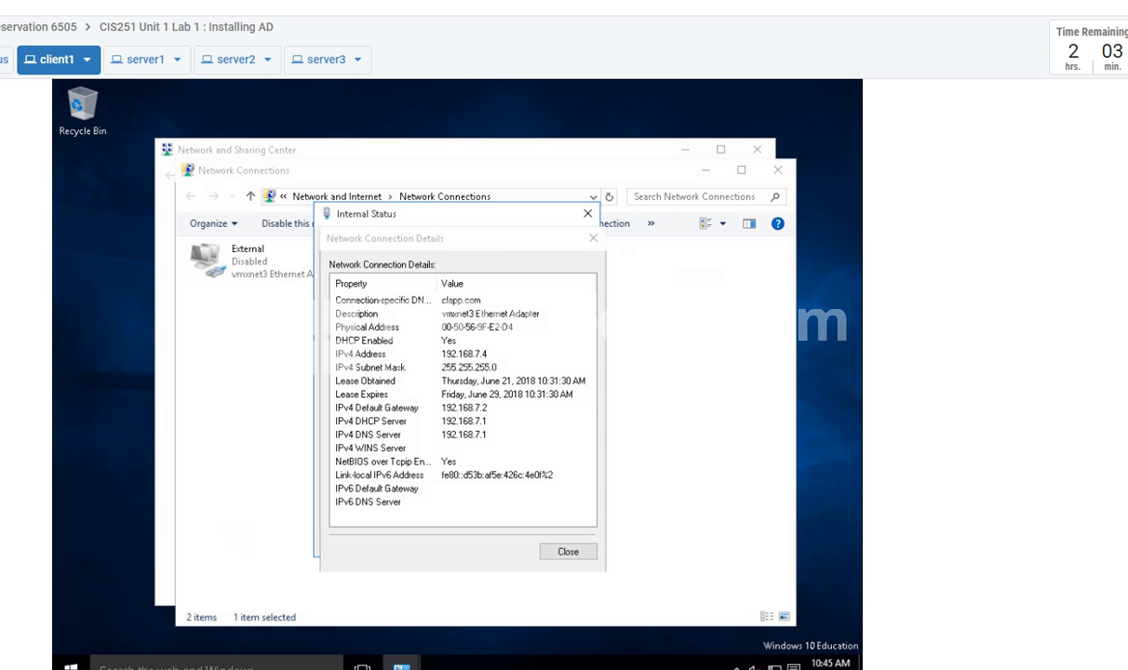
Switch to server1 and start a new DHCP reservation named Client with the IP address 192.168.7.50.
left_click(145, 58)
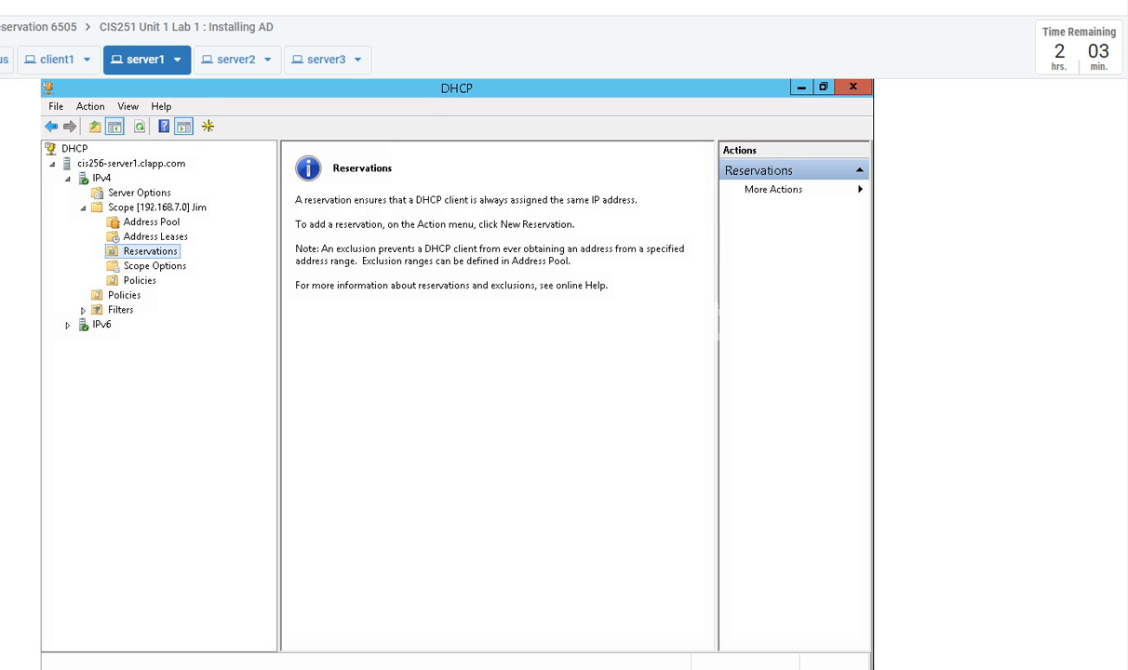
right_click(154, 252)
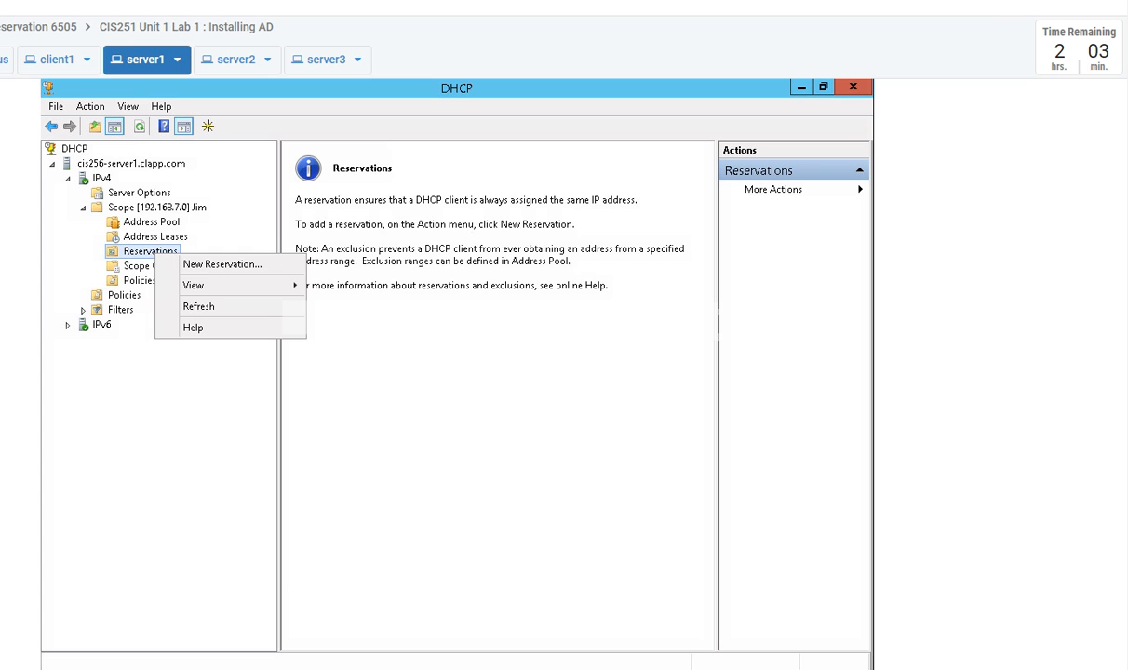
left_click(221, 264)
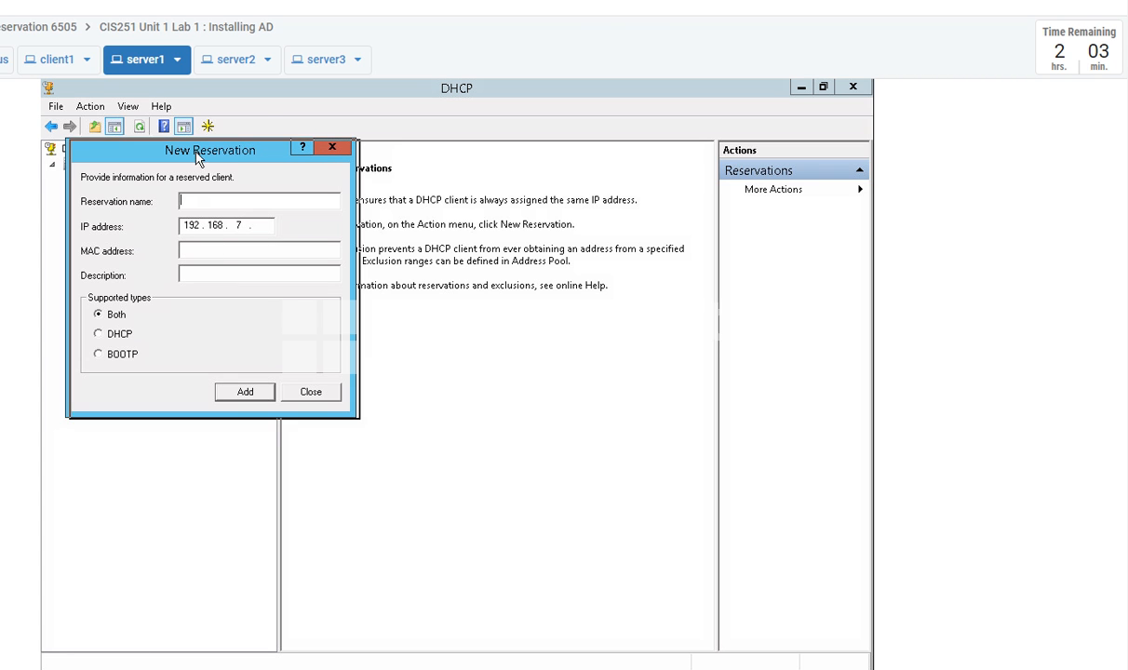
left_click_drag(195, 158, 526, 187)
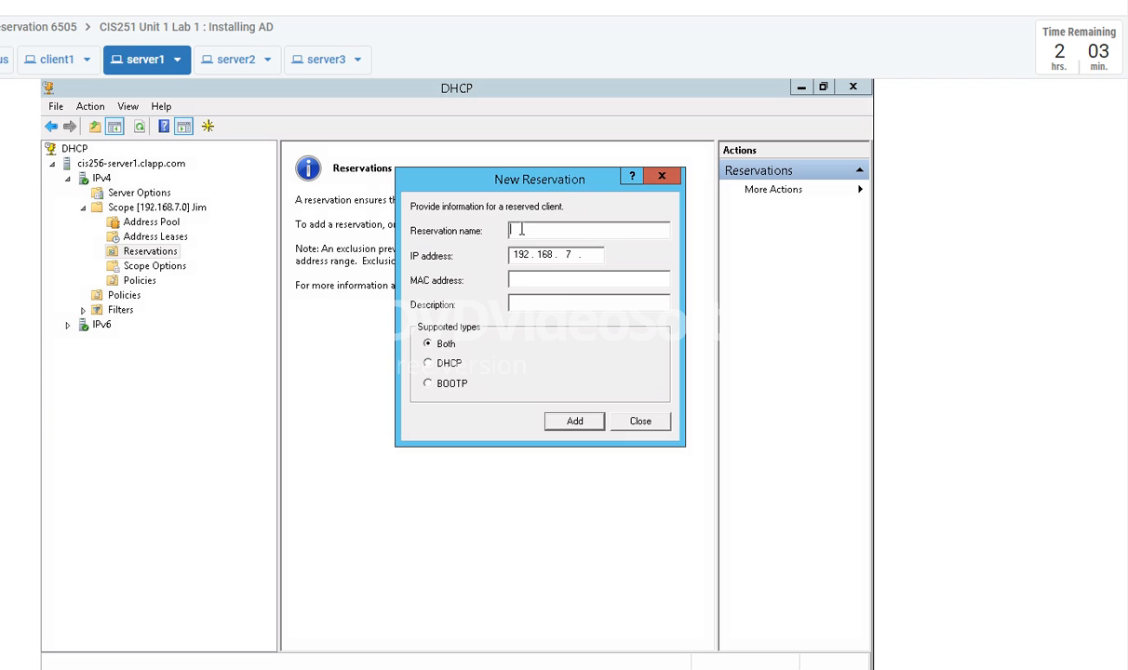
type("Client")
key("Tab")
type("50")
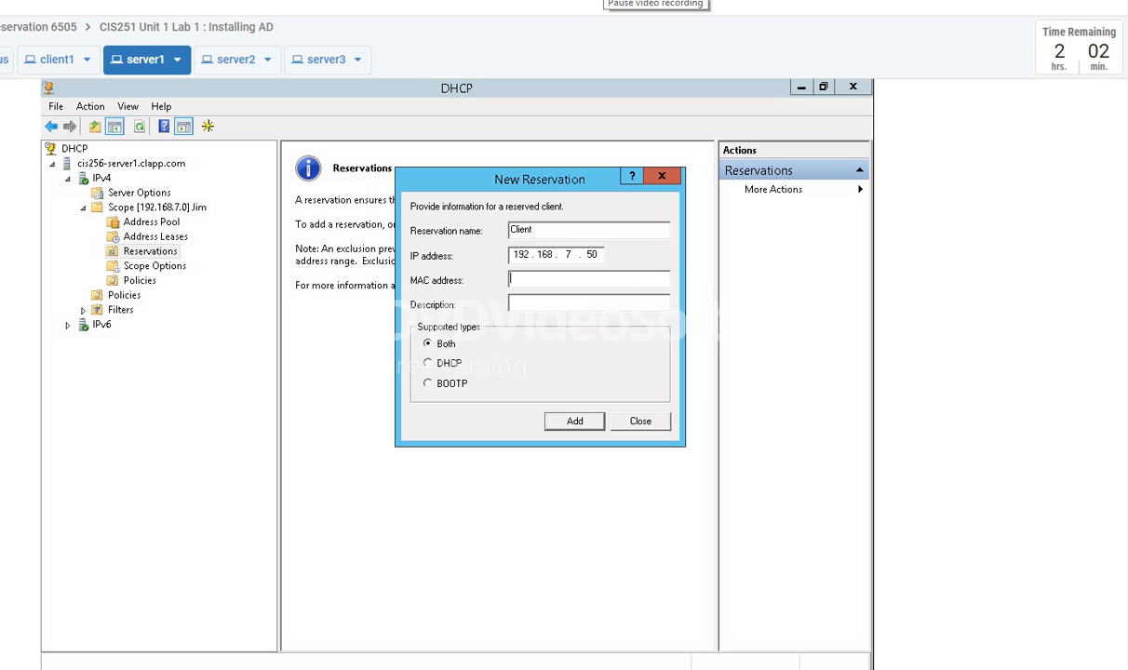
Enter the MAC address 00-50-56-9F-E2-D4, add the reservation, close the dialog and select the Client entry.
left_click(532, 274)
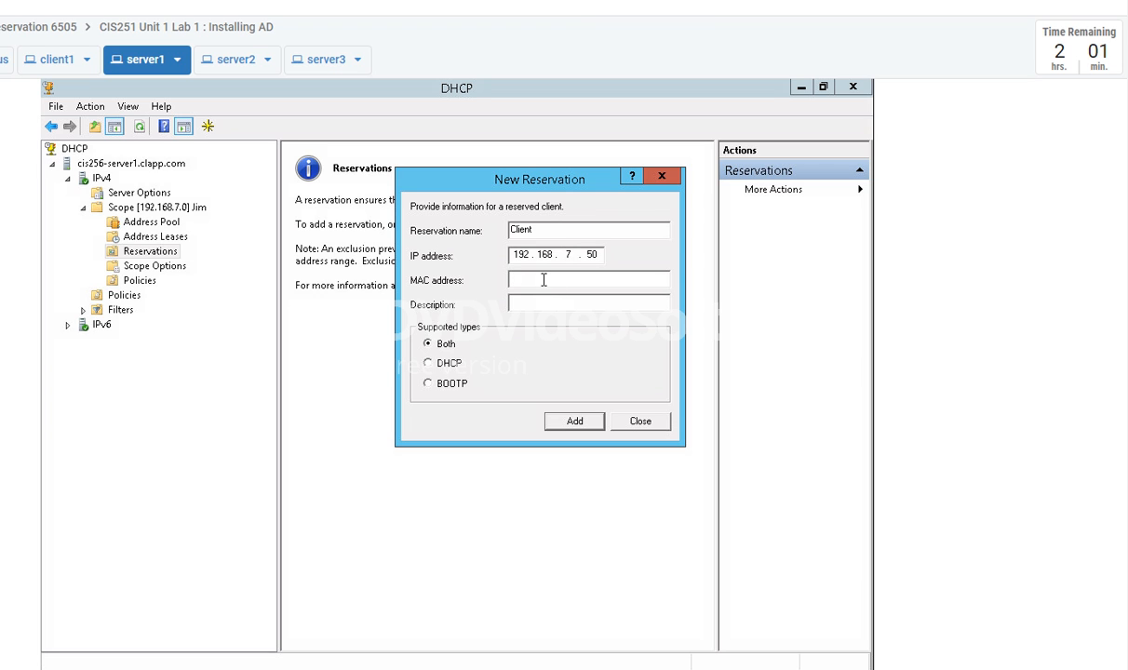
type("00-50-56")
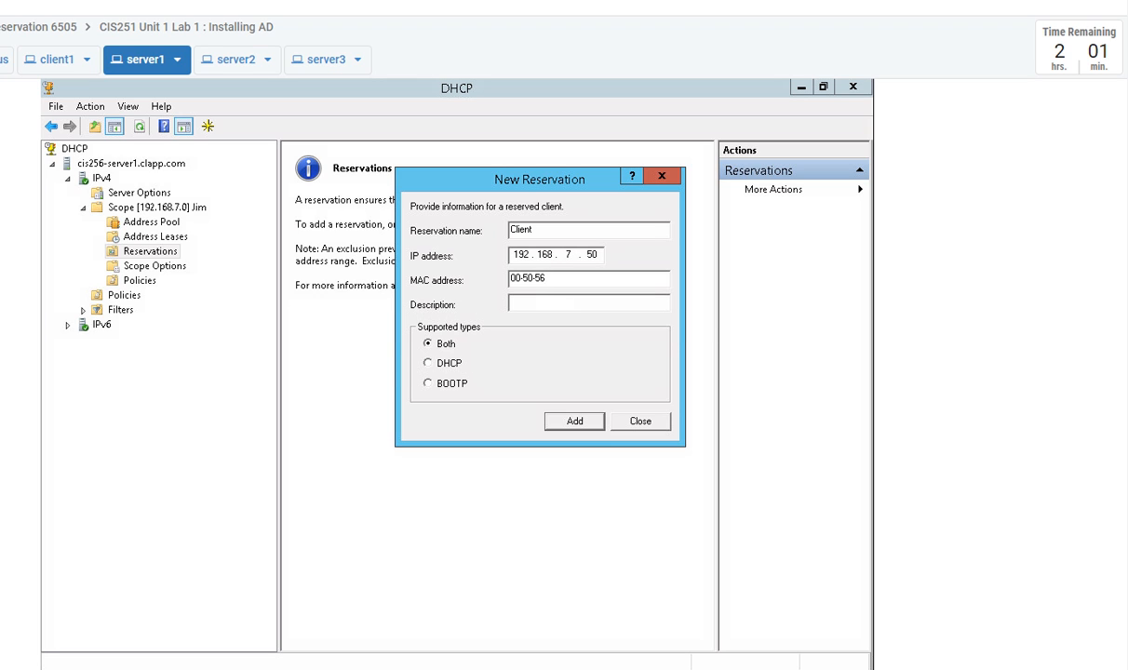
type("-9f")
type("-")
key("BackSpace")
type("F-")
type("E2-D4")
key("Return")
key("Escape")
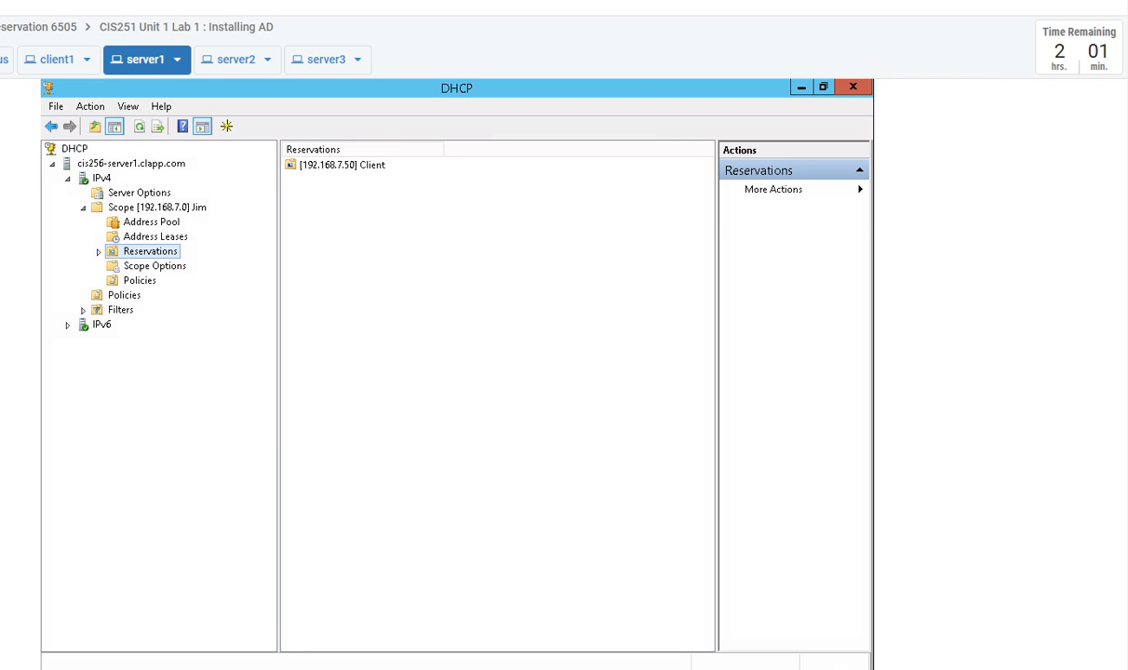
left_click(341, 165)
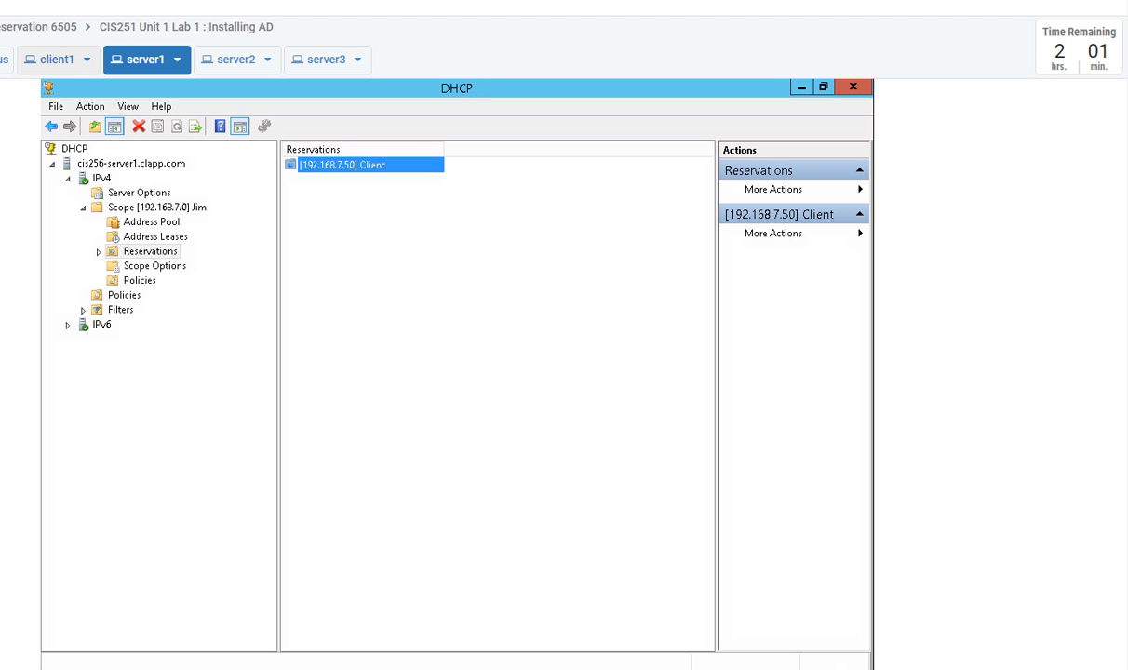
Switch to client1, close the Internal adapter's details and status windows, and open a command prompt.
left_click(52, 59)
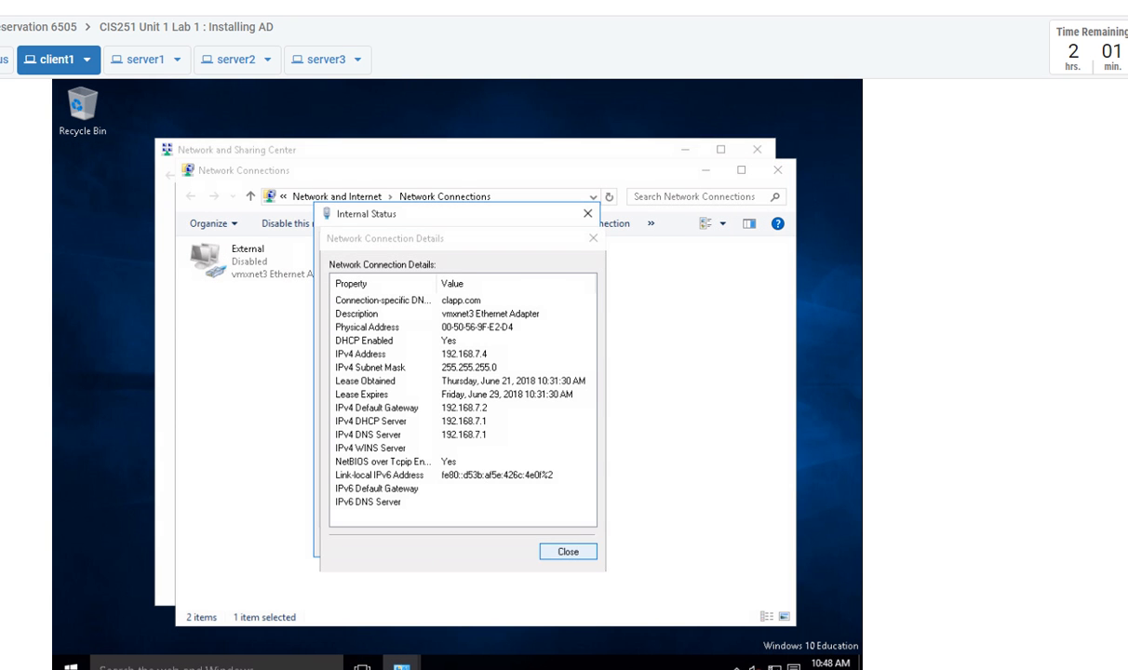
left_click(567, 550)
left_click(564, 542)
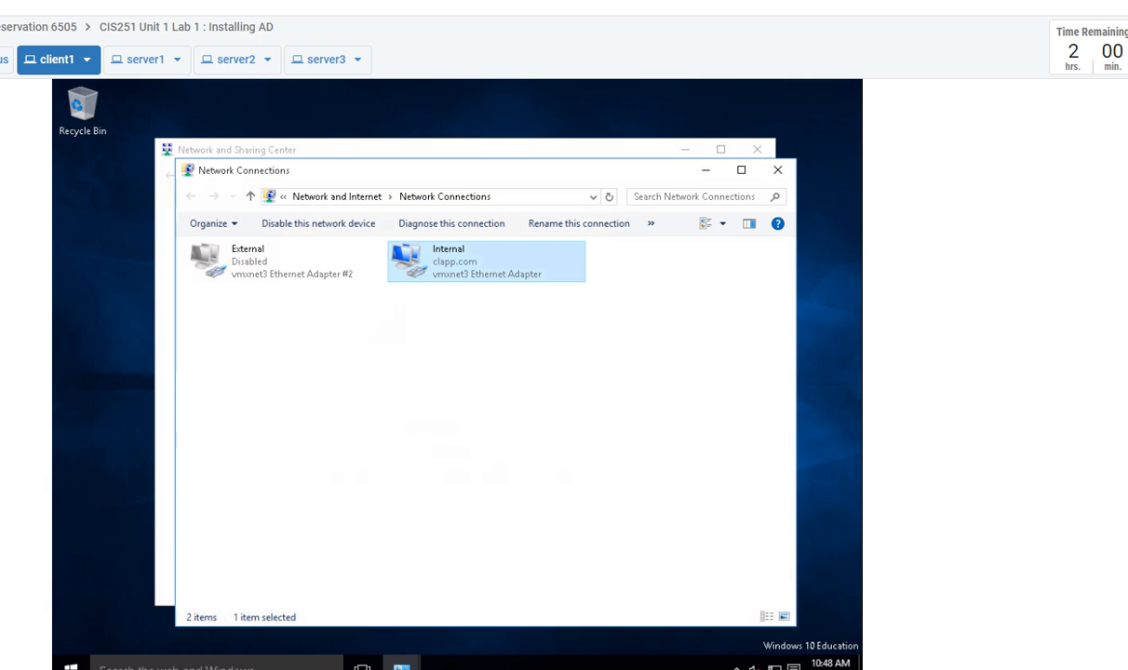
right_click(447, 249)
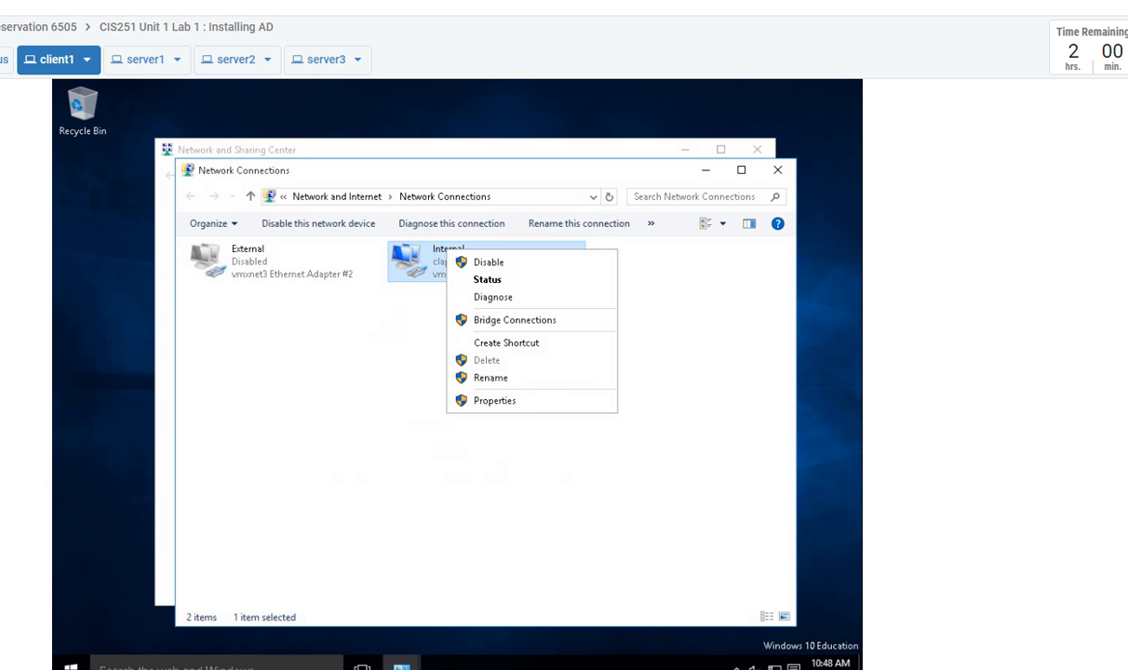
key("Escape")
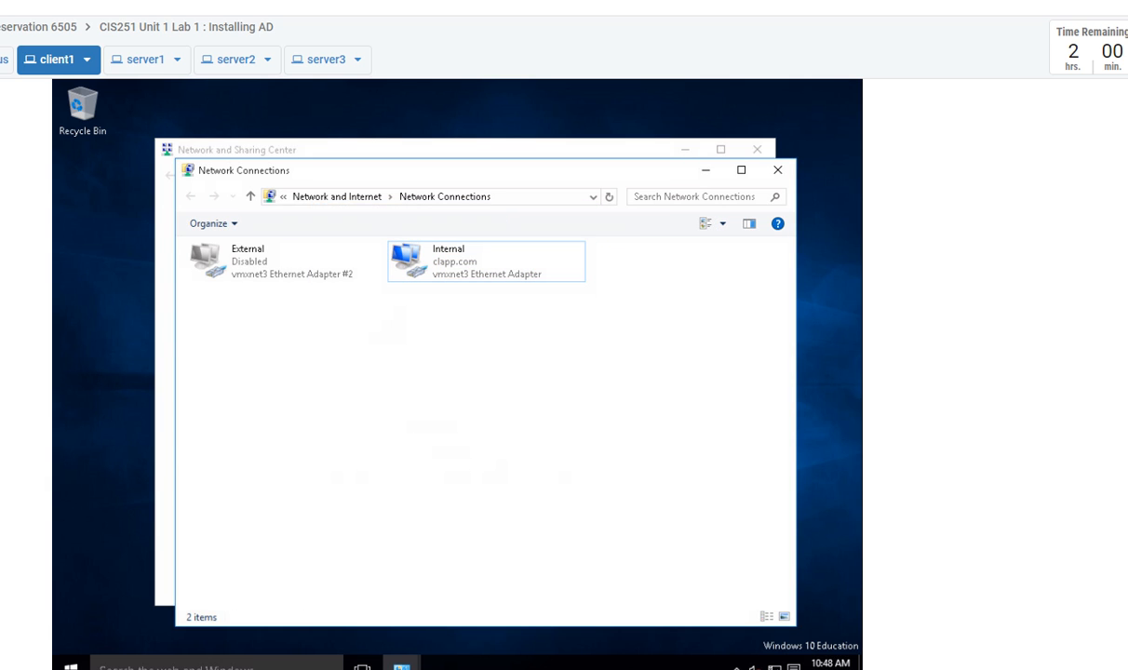
left_click(198, 665)
type("cmd")
key("Return")
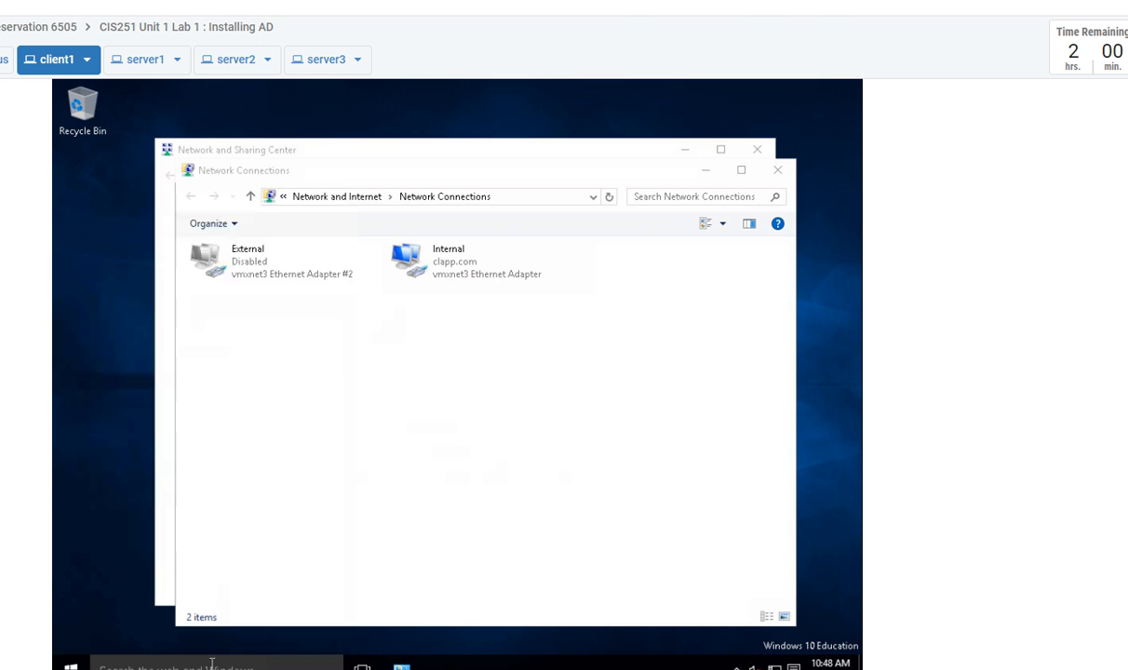
Run ipconfig in the command prompt to check the Internal adapter's current IP configuration.
left_click(378, 321)
type("ipconfig")
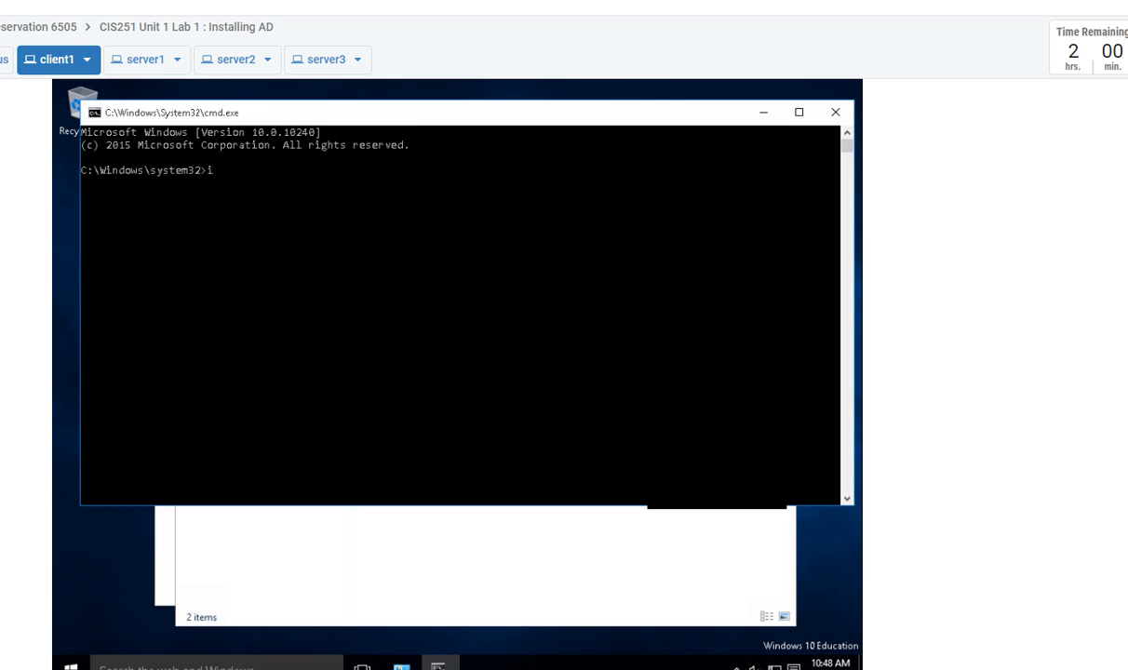
key("Return")
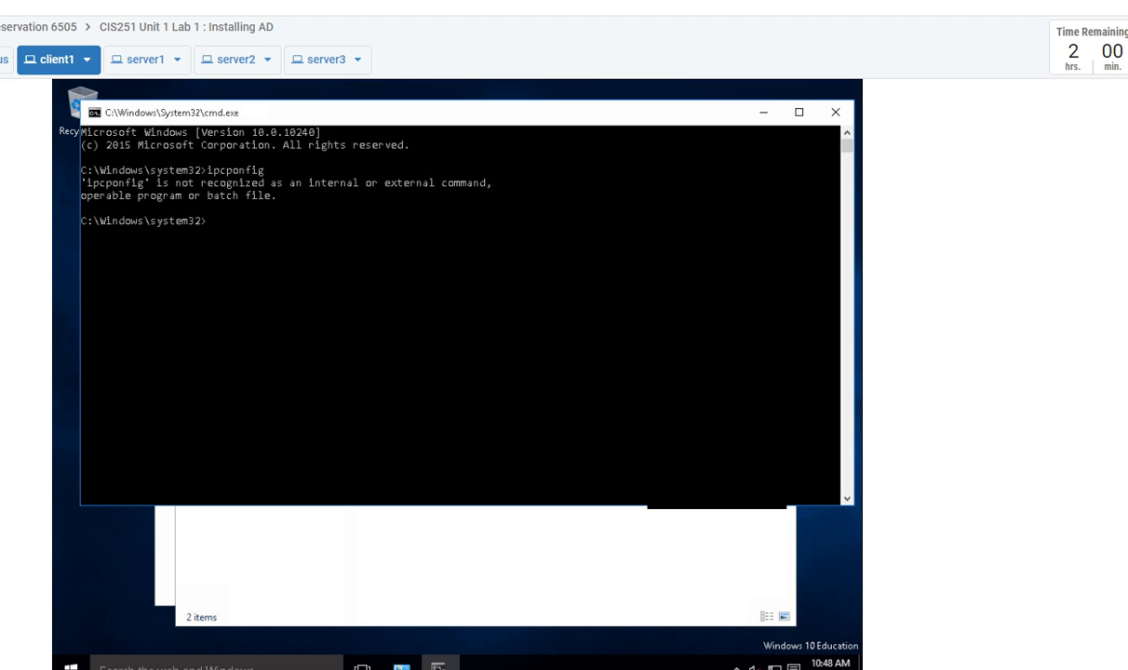
type("ipconfig")
key("Return")
Release client1's current DHCP lease with ipconfig /release.
key("Up")
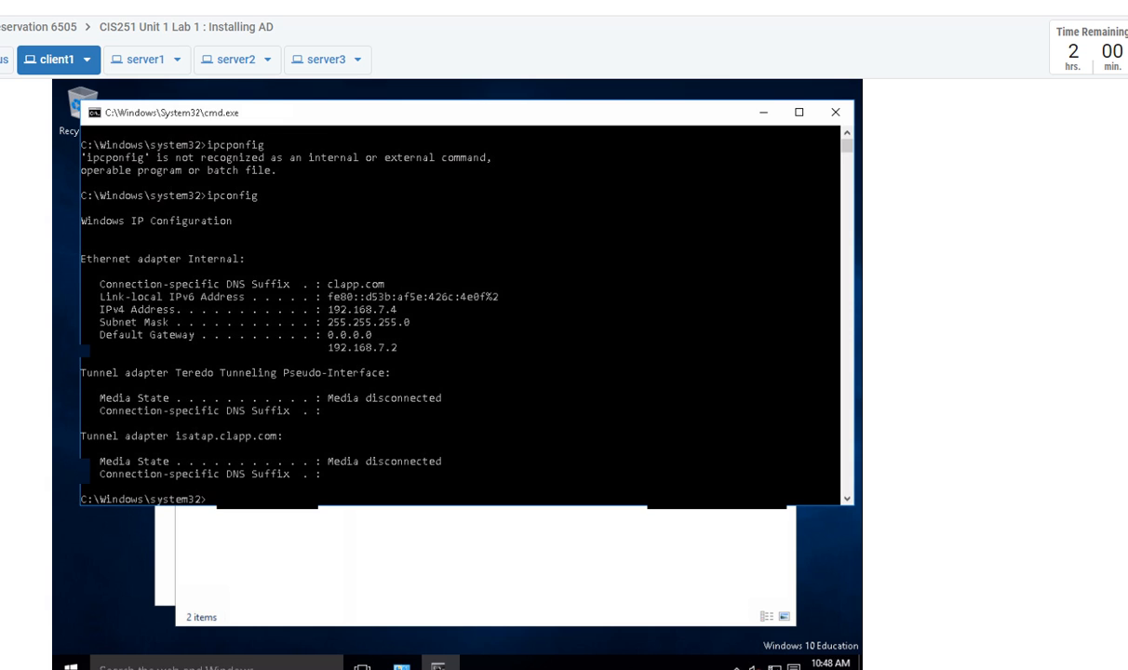
type("/relea")
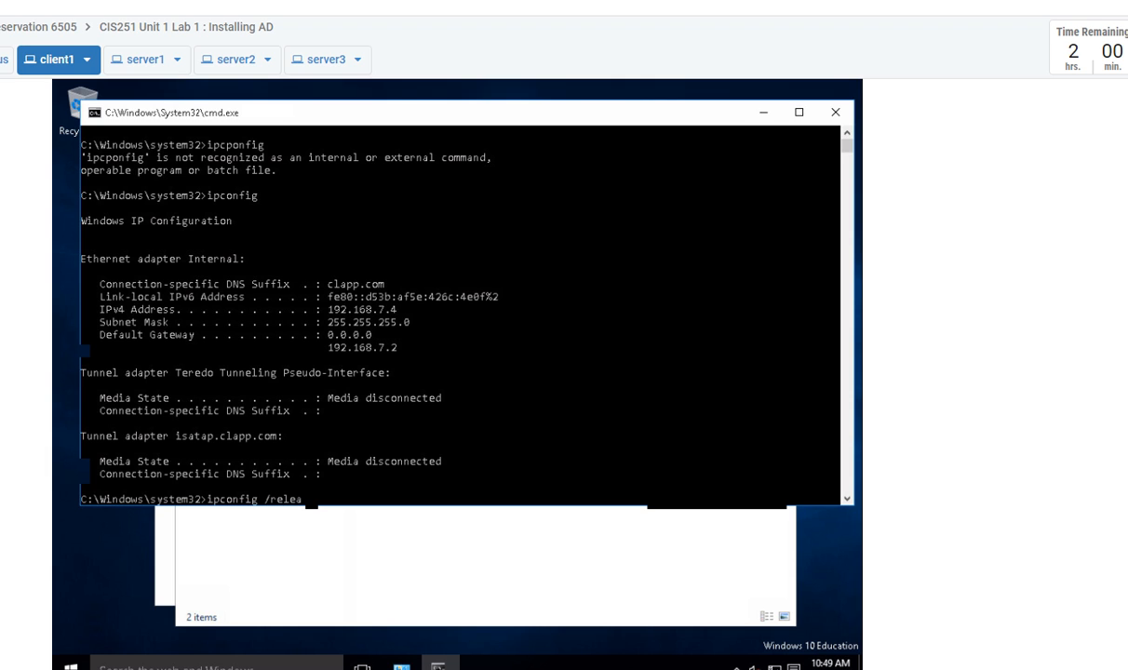
type("se")
key("Return")
Request a new DHCP lease for client1 with ipconfig /renew.
key("Up")
key("BackSpace")
key("BackSpace")
key("BackSpace")
key("BackSpace")
key("BackSpace")
type("new")
key("Return")
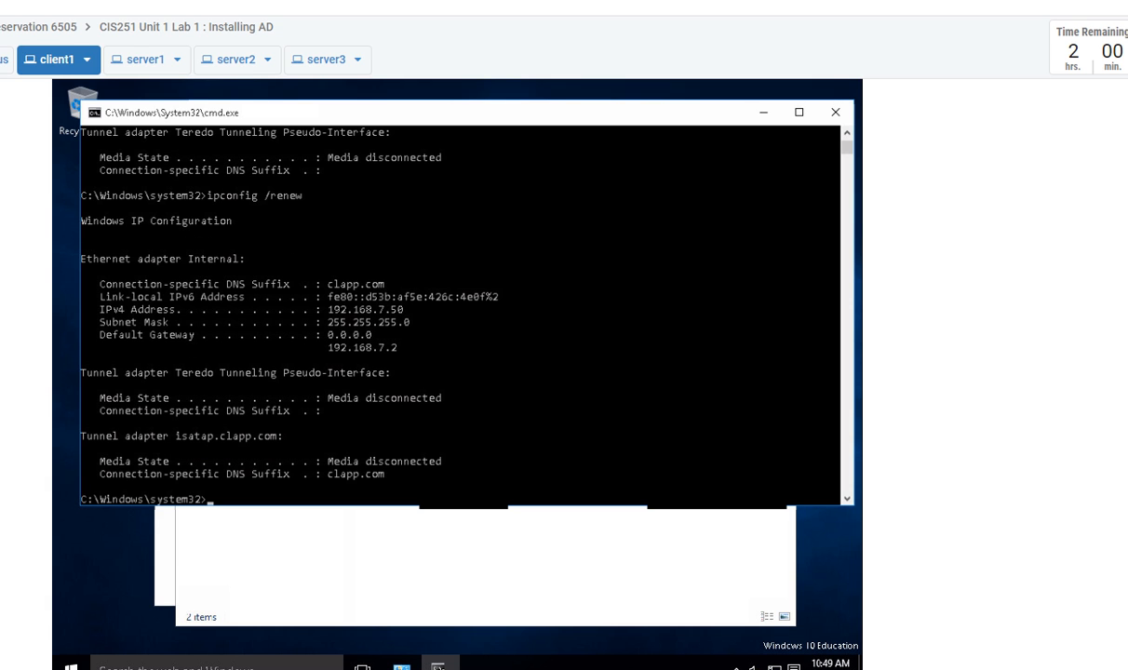
Check client1's renewed IPv4 address and review its full network configuration with ipconfig /all.
left_click_drag(415, 309, 328, 309)
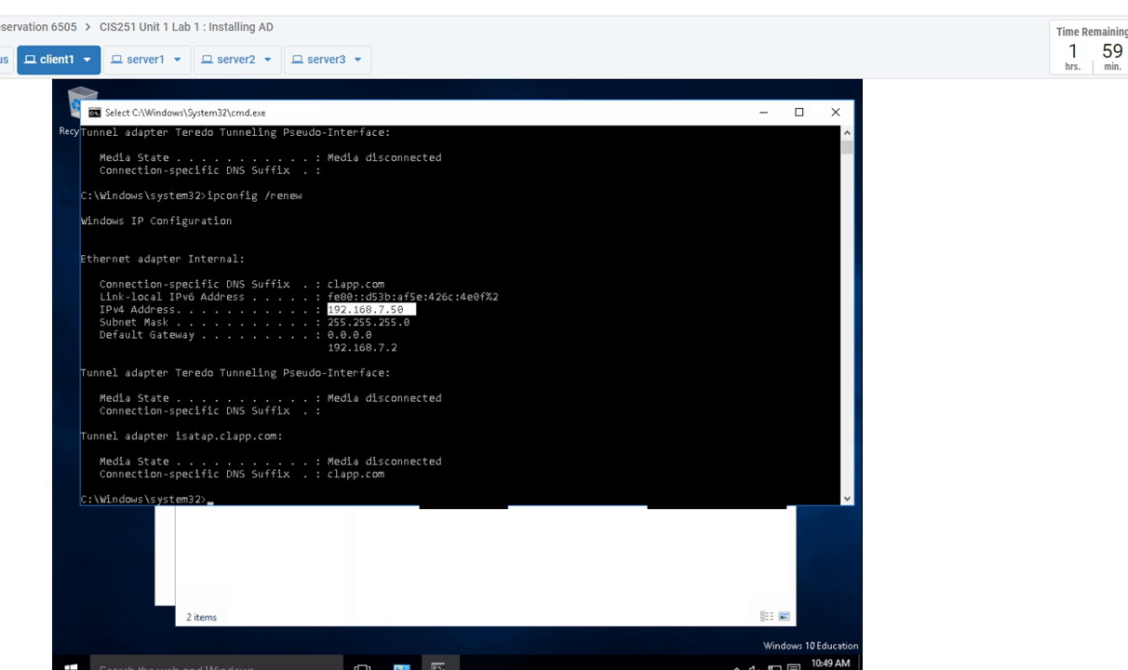
left_click(628, 347)
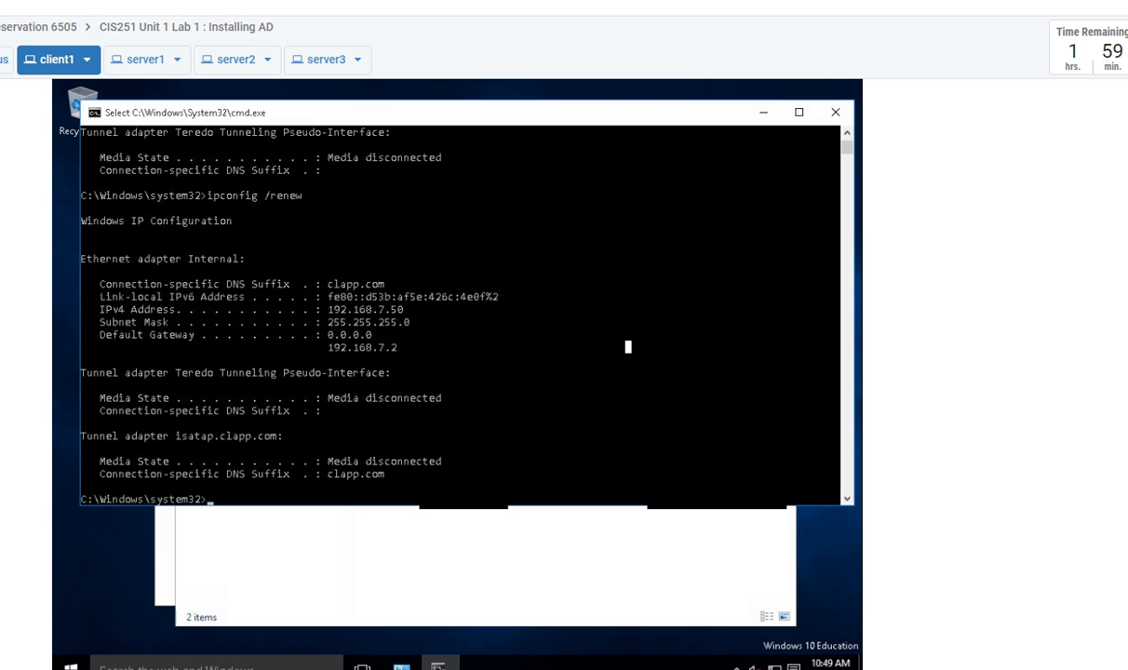
type("i")
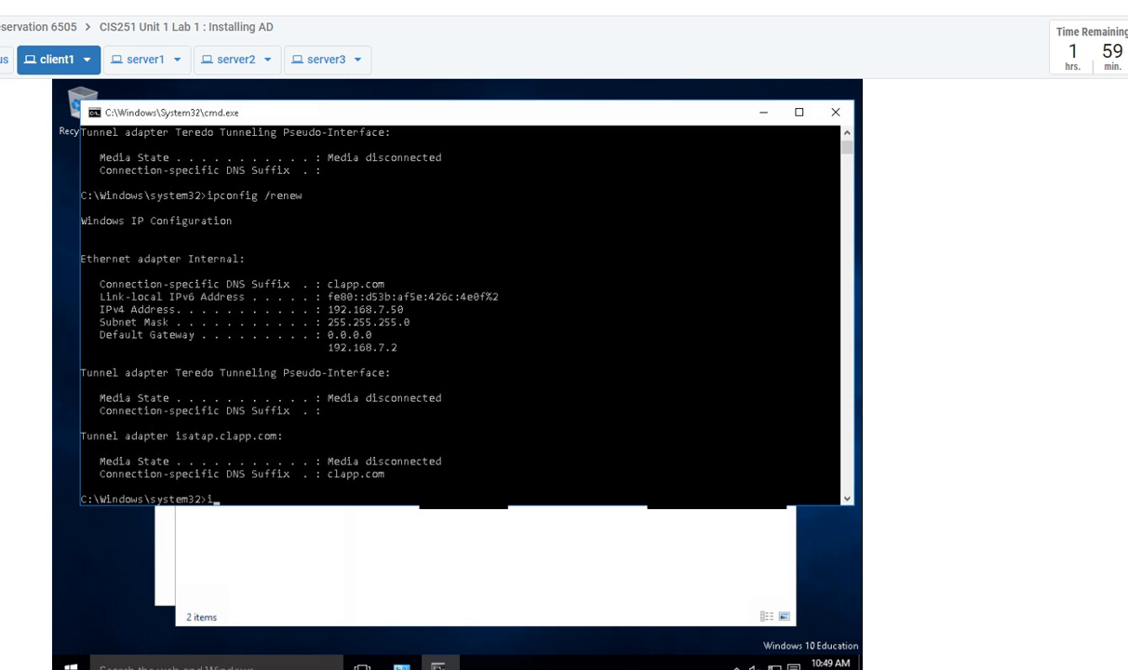
type("pconfig /all")
key("Return")
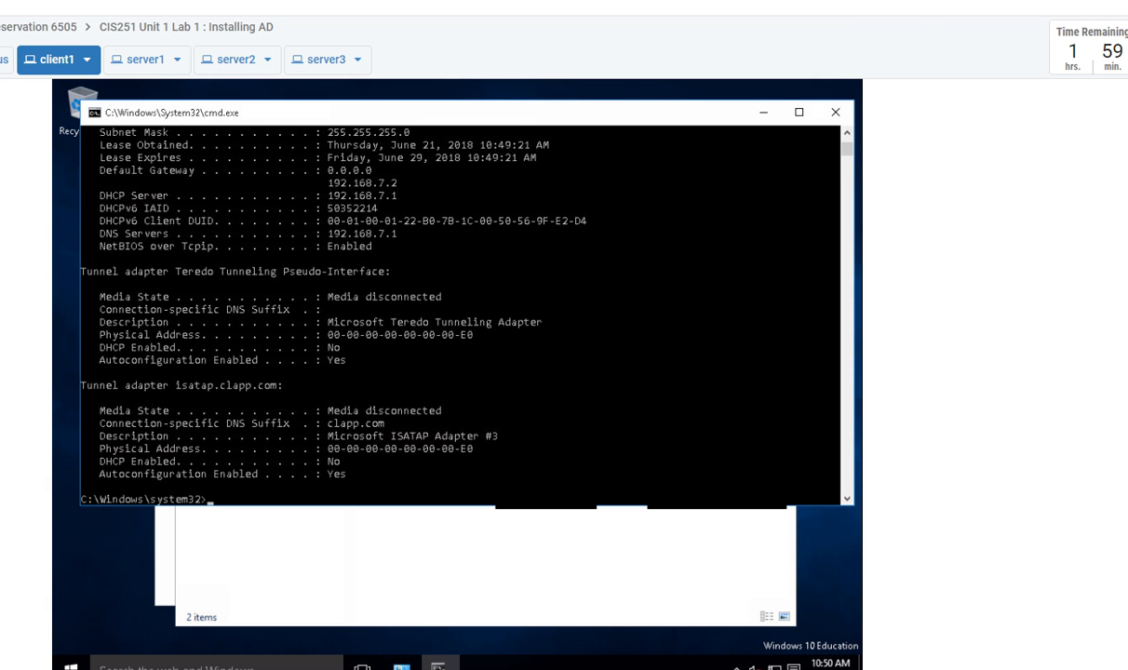
scroll(466, 317, "up", 2)
scroll(465, 316, "up", 2)
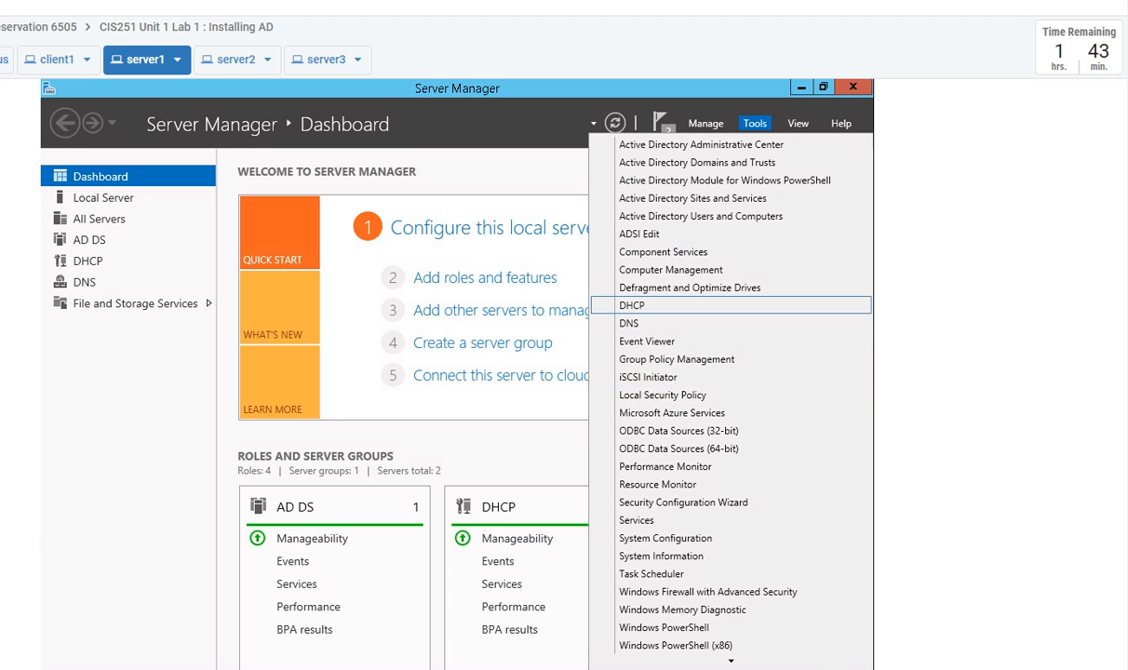
Open the DHCP console on server1, maximize it, and expand the cis256-server1 node down to the contents of IPv4.
left_click(633, 306)
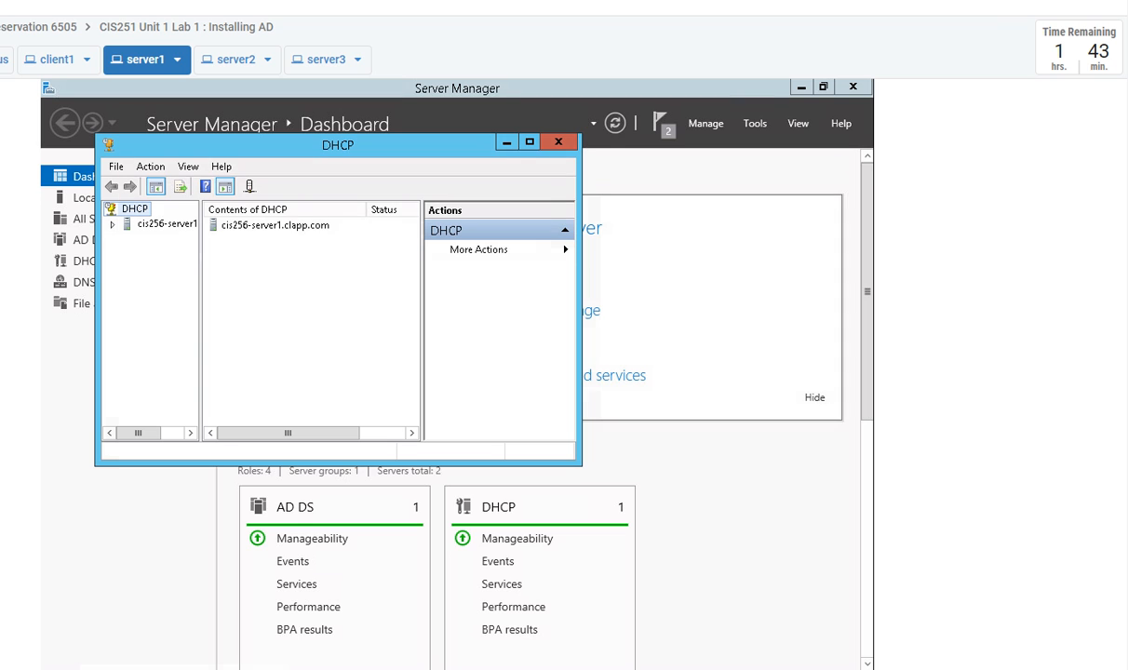
left_click(529, 142)
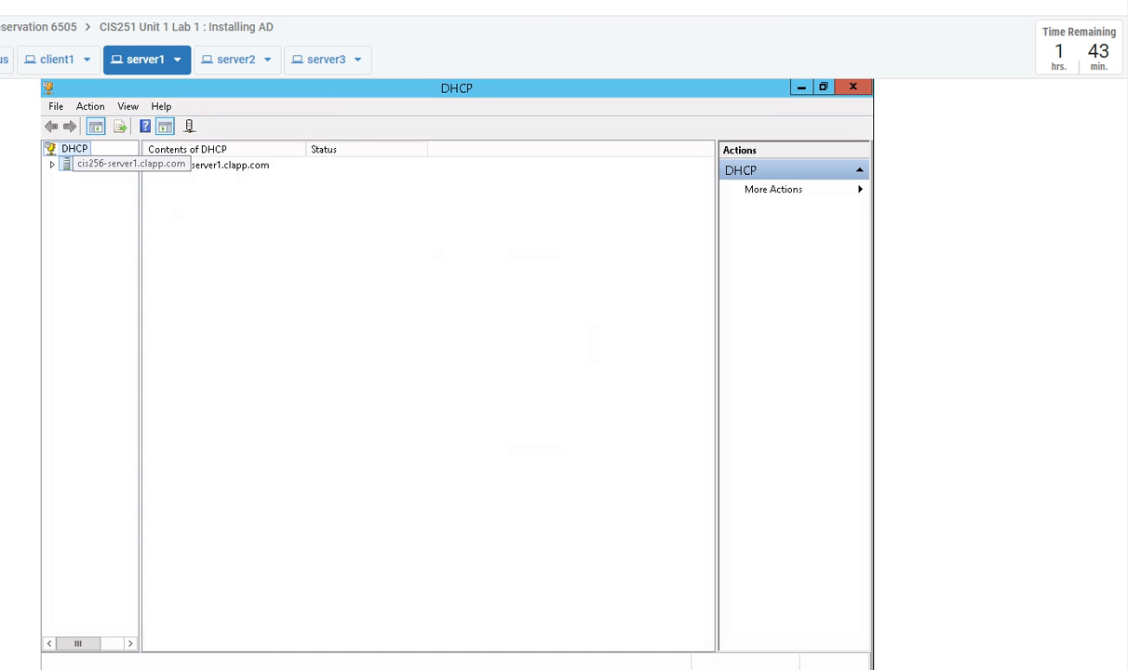
double_click(104, 164)
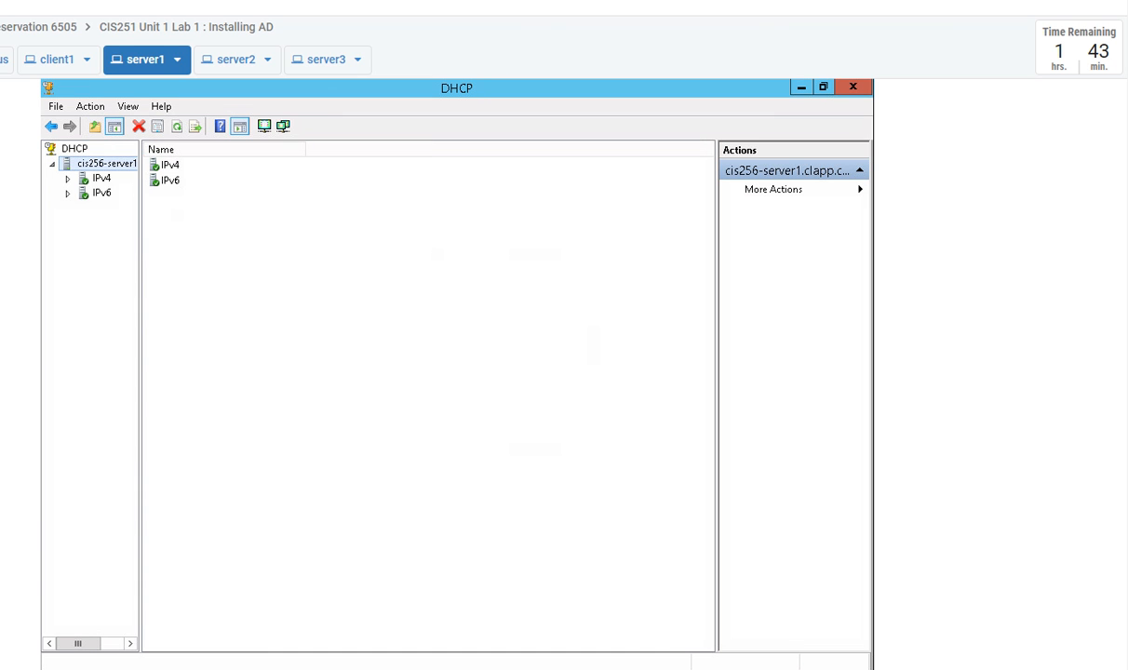
left_click(101, 177)
left_click(68, 179)
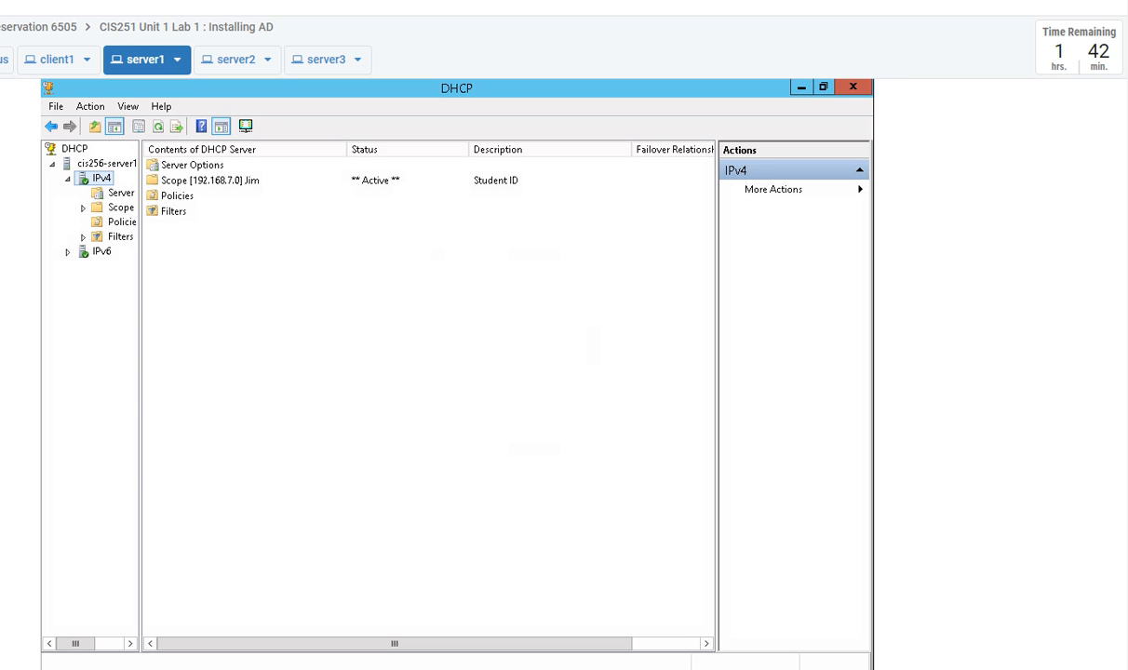
In the IPv4 properties' DNS settings, choose to always dynamically update DNS records and apply the change.
key("shift+F10")
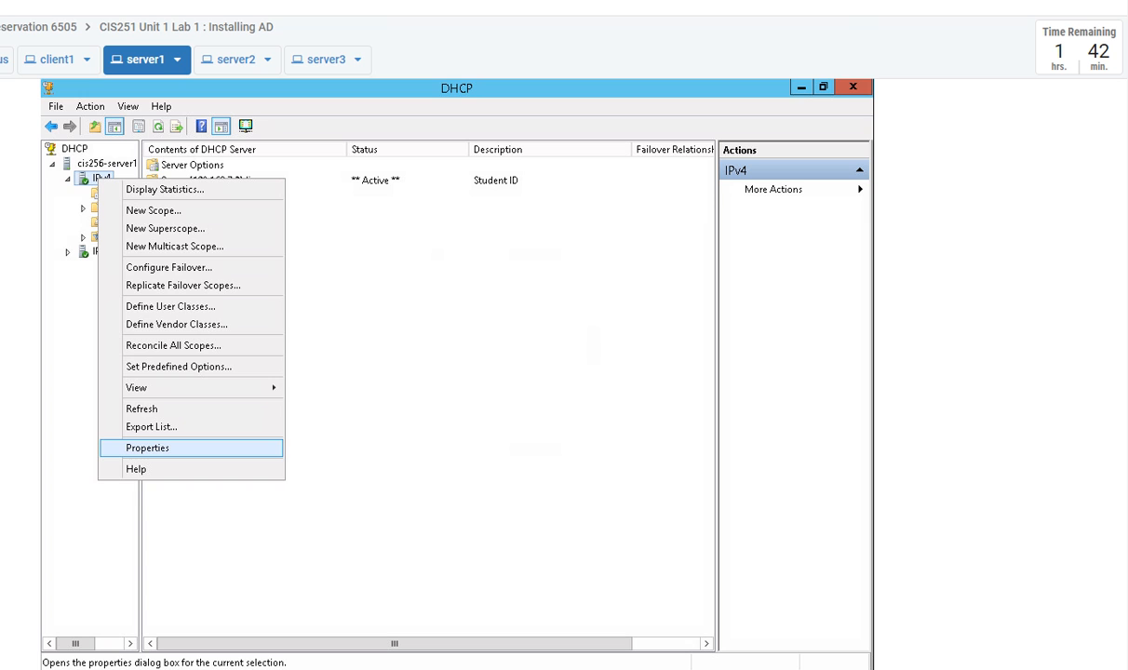
key("Return")
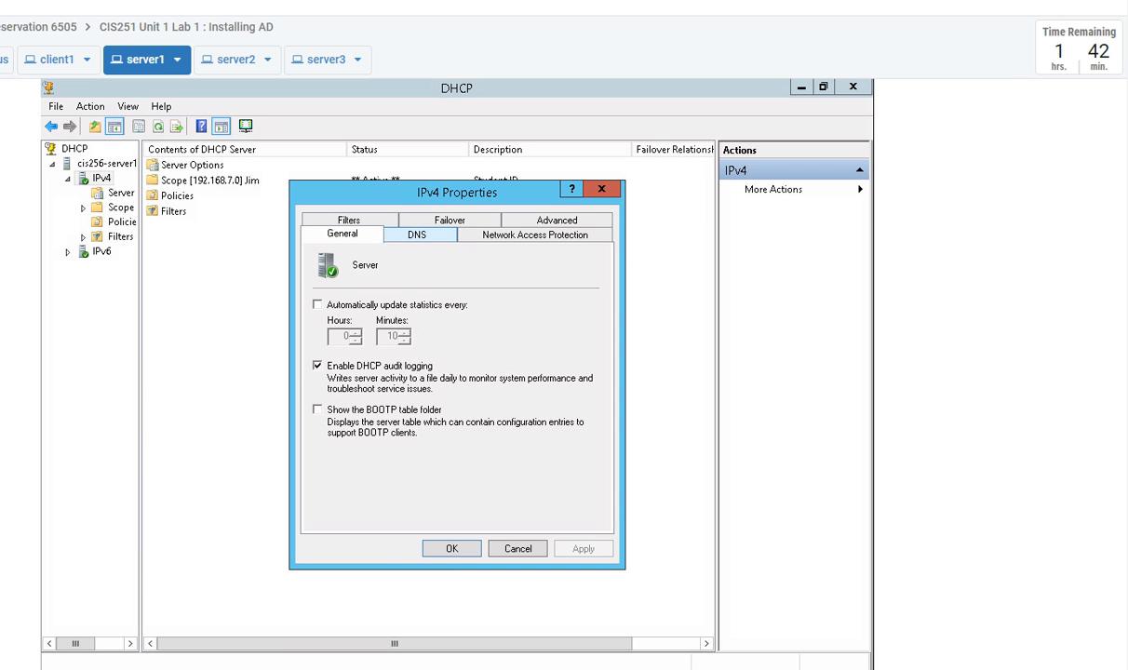
key("ctrl+Tab")
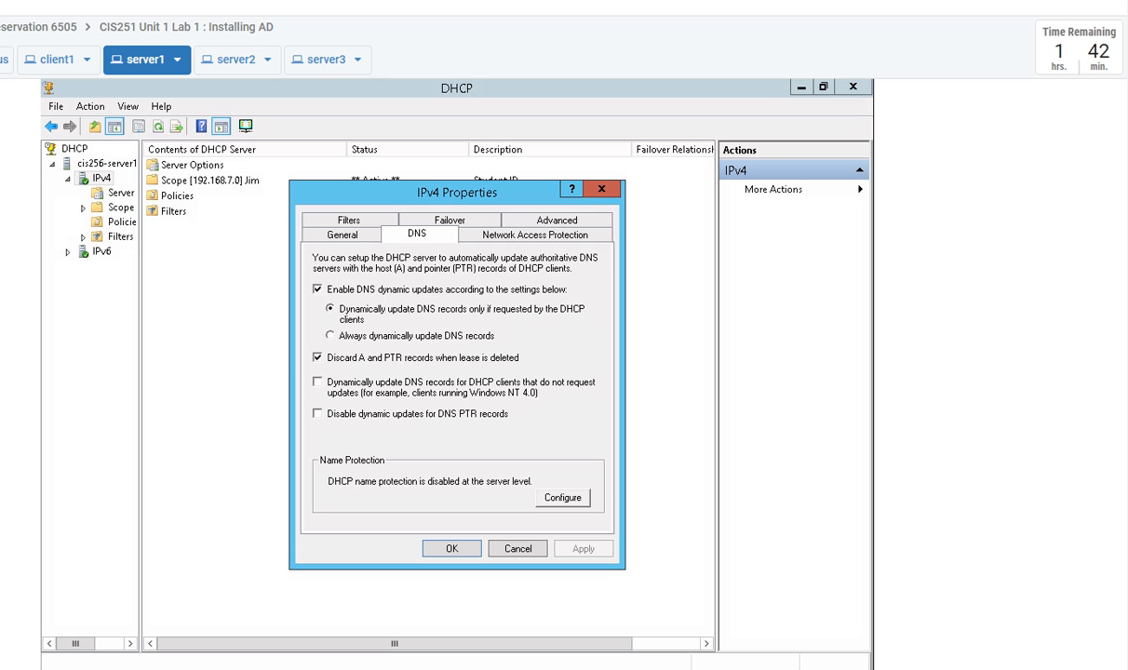
left_click(330, 335)
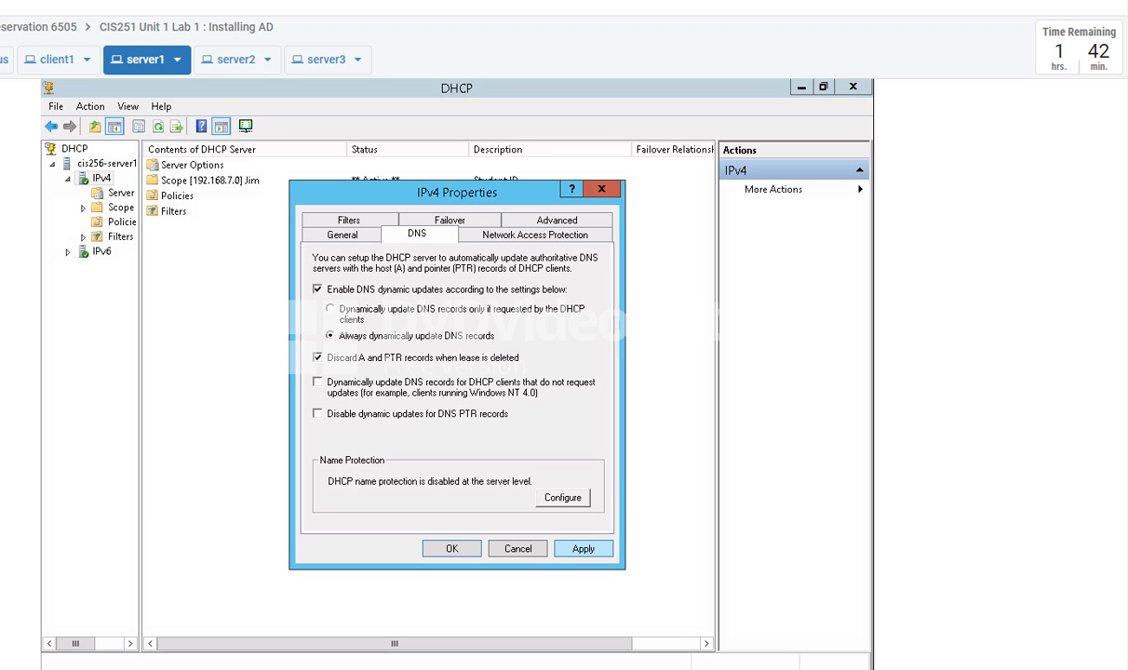
left_click(582, 548)
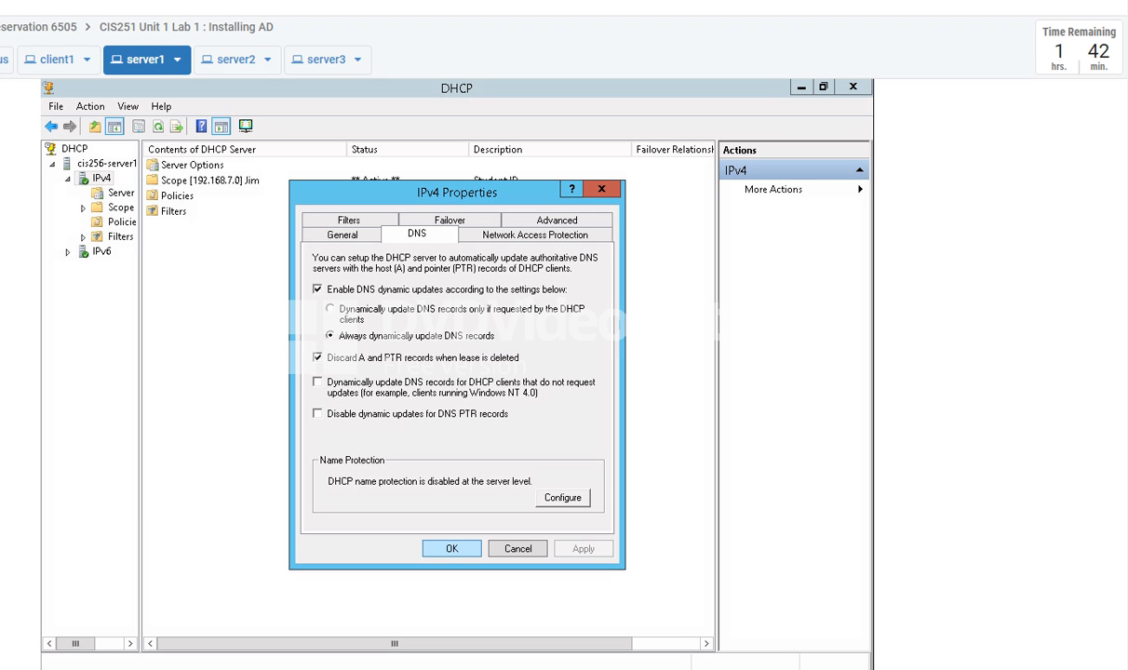